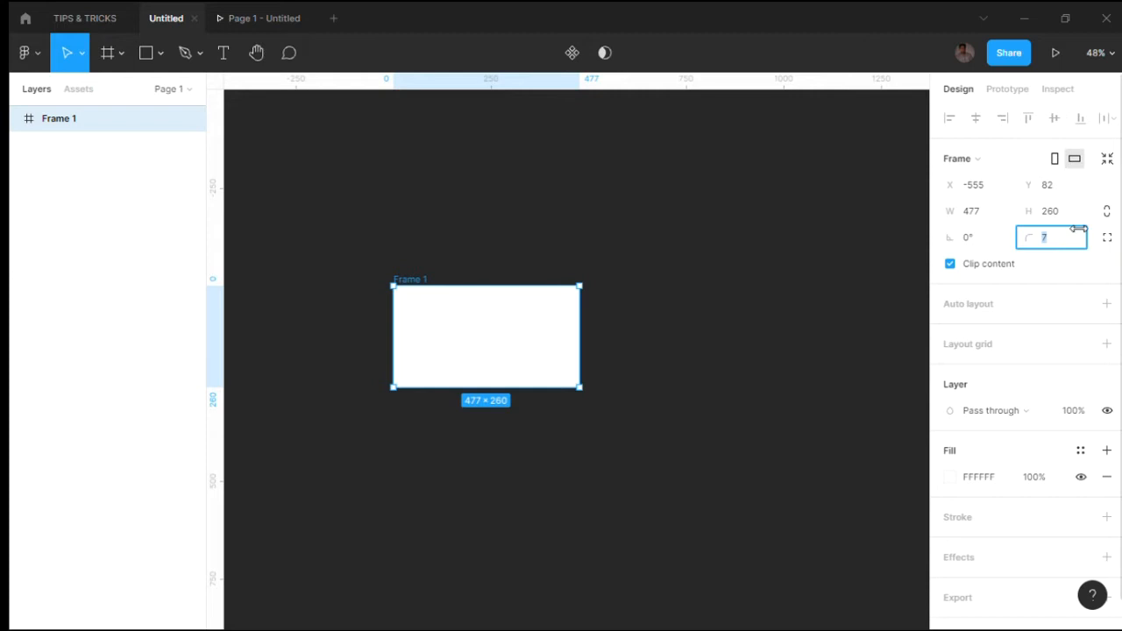
Step: Fully round the corners of the white frame by setting its corner radius to 10000
{"action": "left_click", "coordinate": [767, 281]}
{"action": "left_click", "coordinate": [441, 342]}
{"action": "left_click", "coordinate": [1075, 239]}
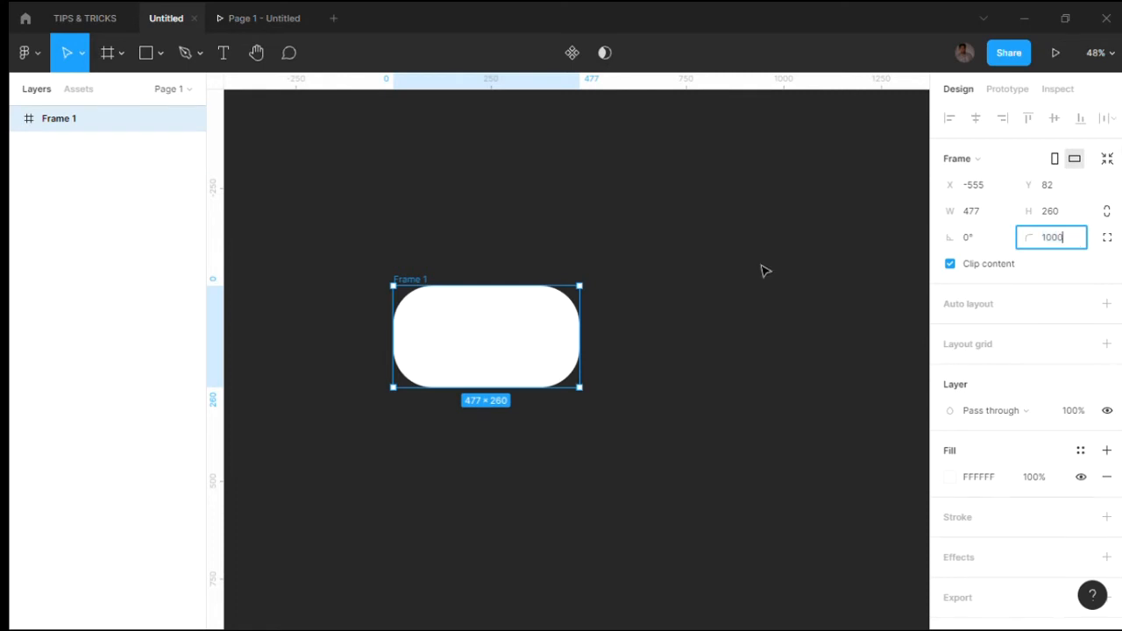
{"action": "left_click", "coordinate": [649, 305]}
{"action": "left_click", "coordinate": [491, 345]}
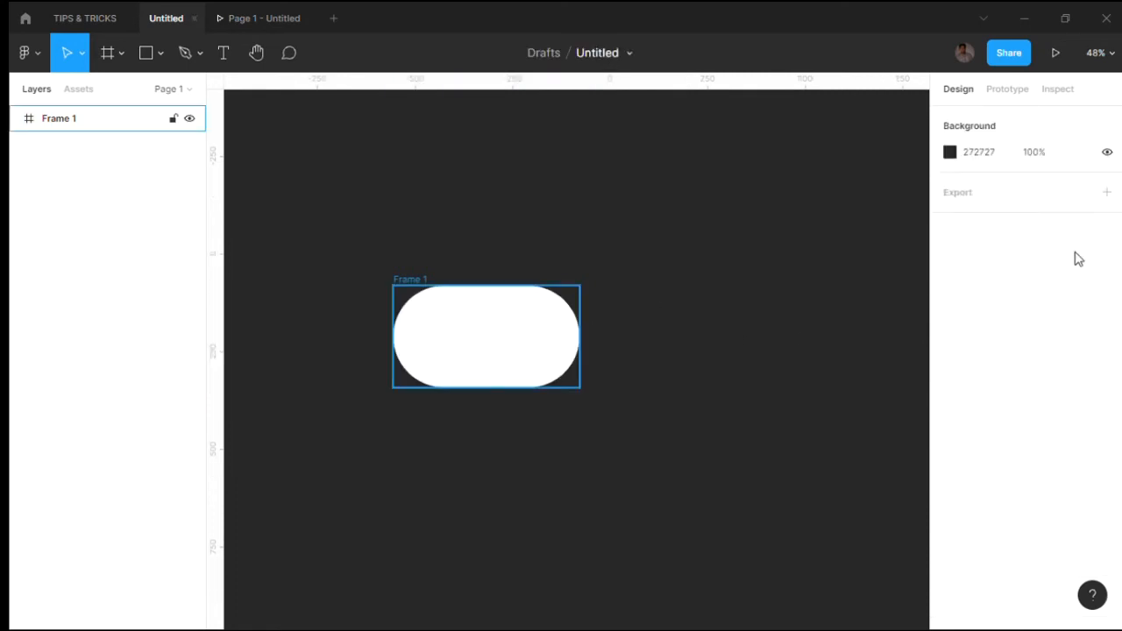
{"action": "left_click", "coordinate": [1064, 242]}
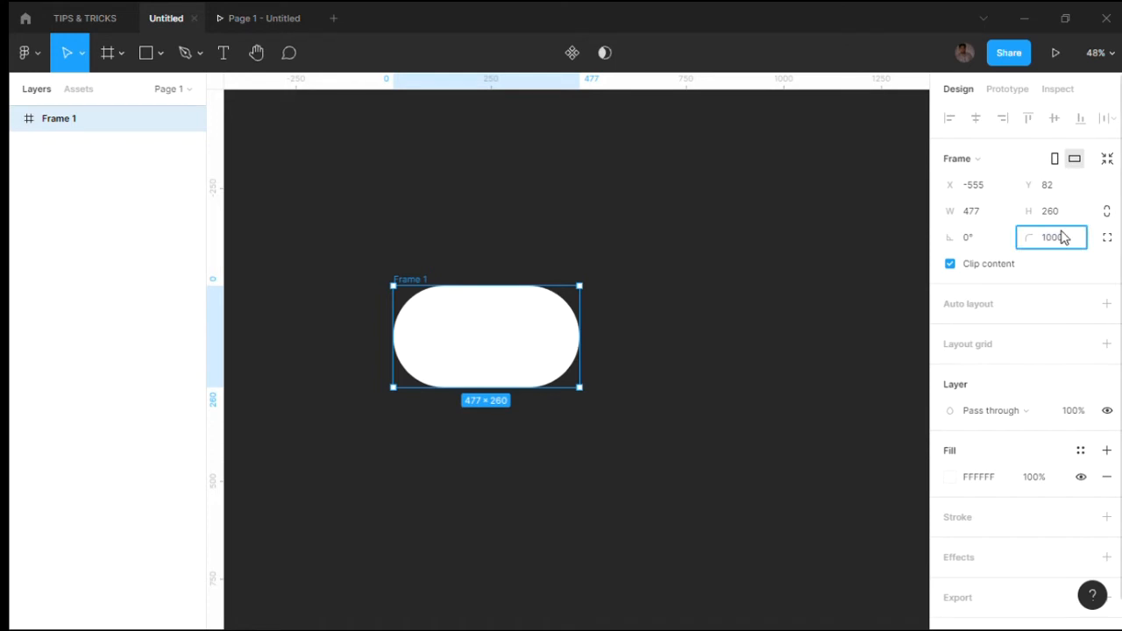
{"action": "left_click", "coordinate": [383, 343]}
{"action": "left_click", "coordinate": [504, 318]}
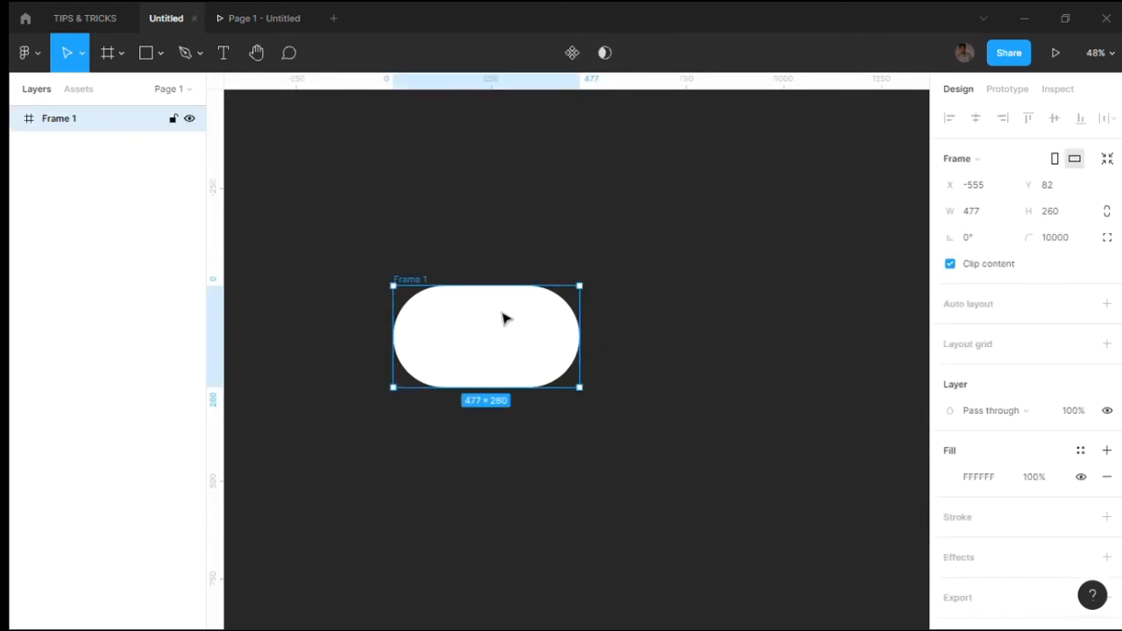
{"action": "scroll", "coordinate": [504, 318], "scroll_direction": "up", "scroll_amount": 3}
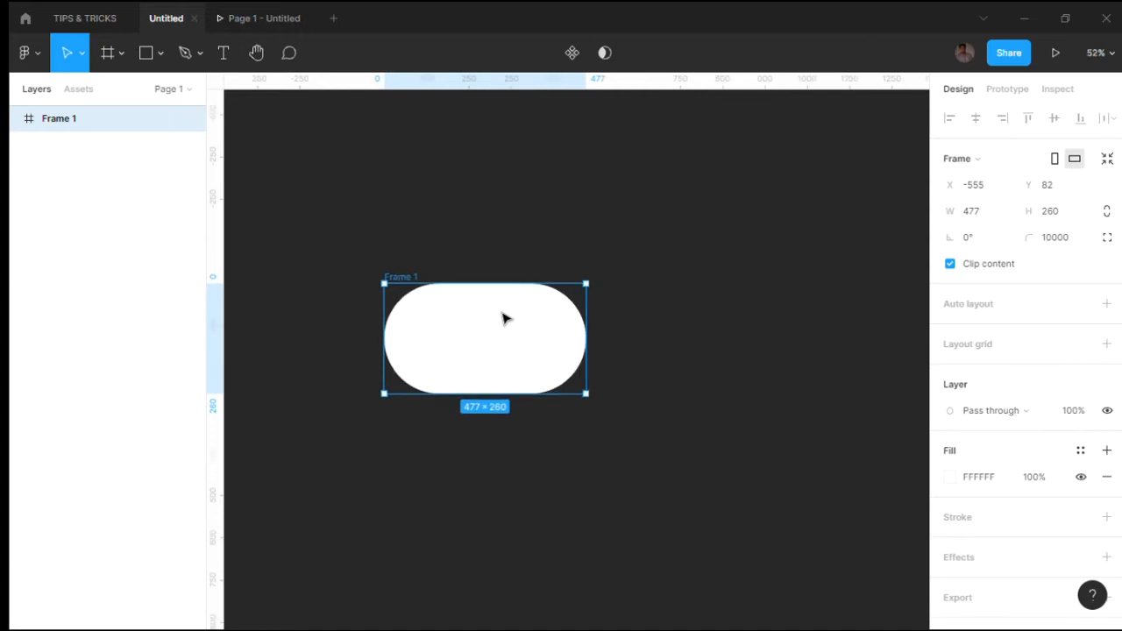
{"action": "left_click_drag", "start_coordinate": [488, 358], "coordinate": [504, 358]}
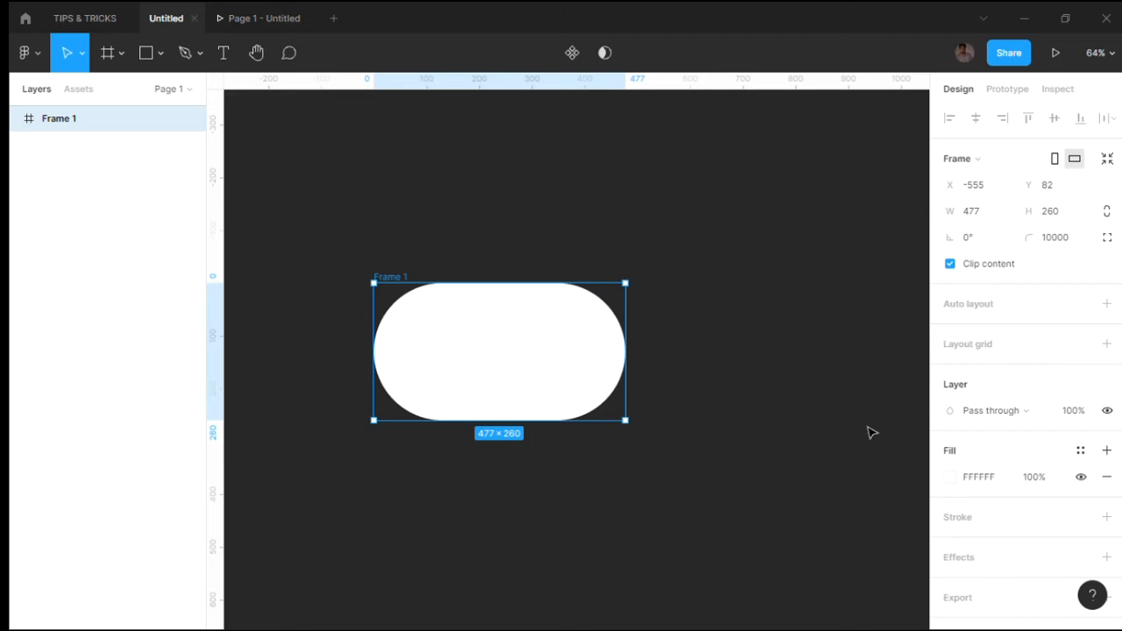
Step: Change the rounded frame's solid fill colour to grey 948F8F
{"action": "left_click", "coordinate": [956, 478]}
{"action": "left_click", "coordinate": [731, 287]}
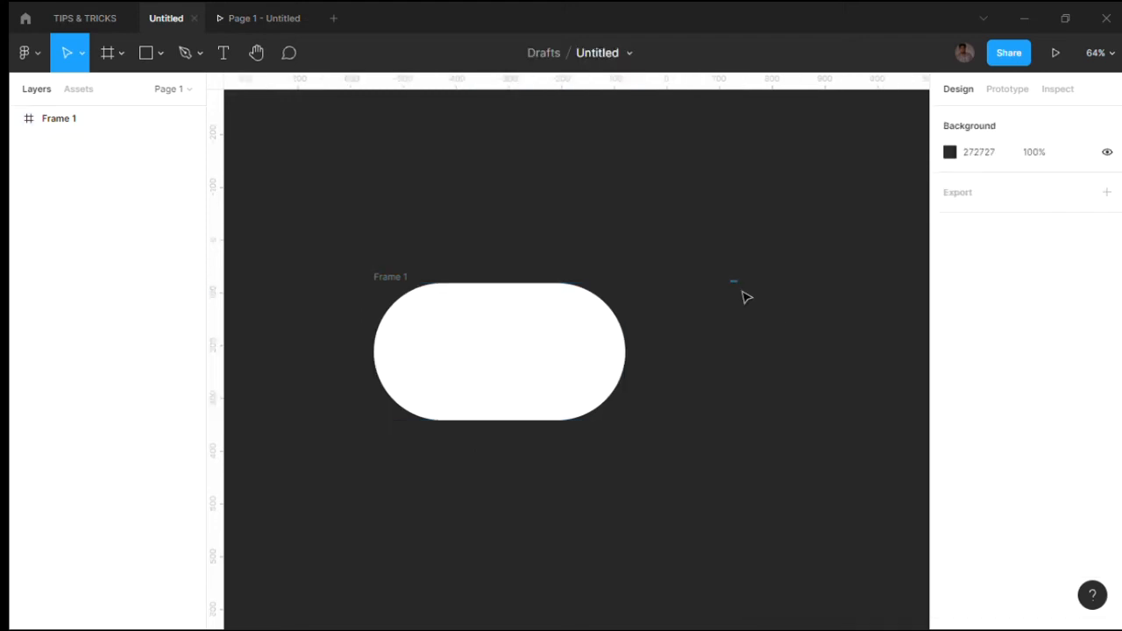
{"action": "left_click", "coordinate": [584, 340]}
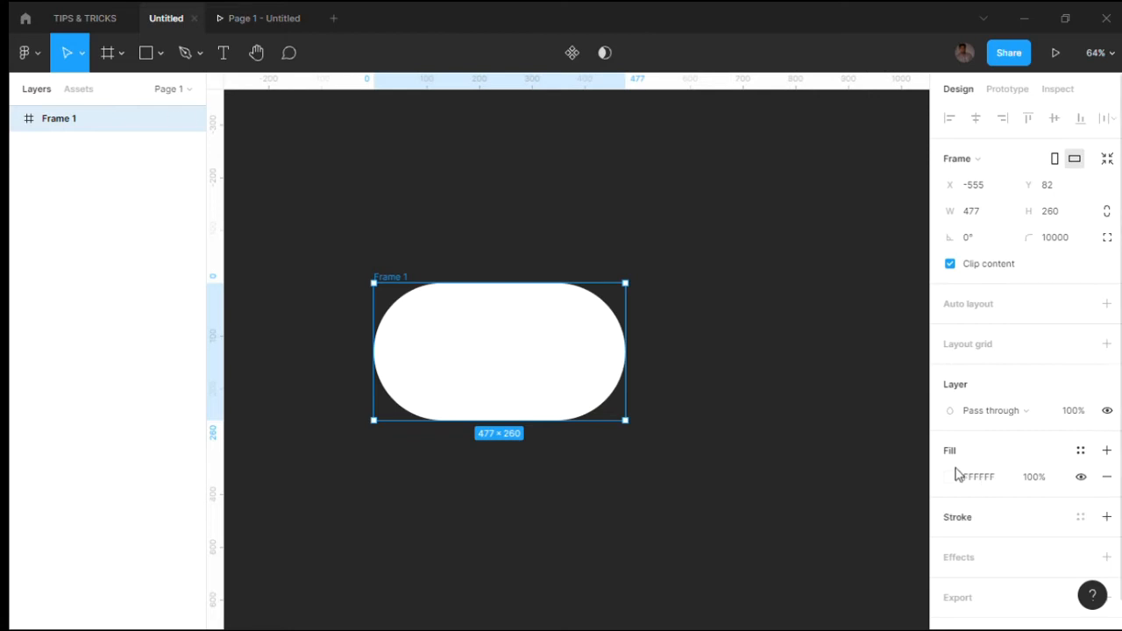
{"action": "left_click", "coordinate": [950, 477]}
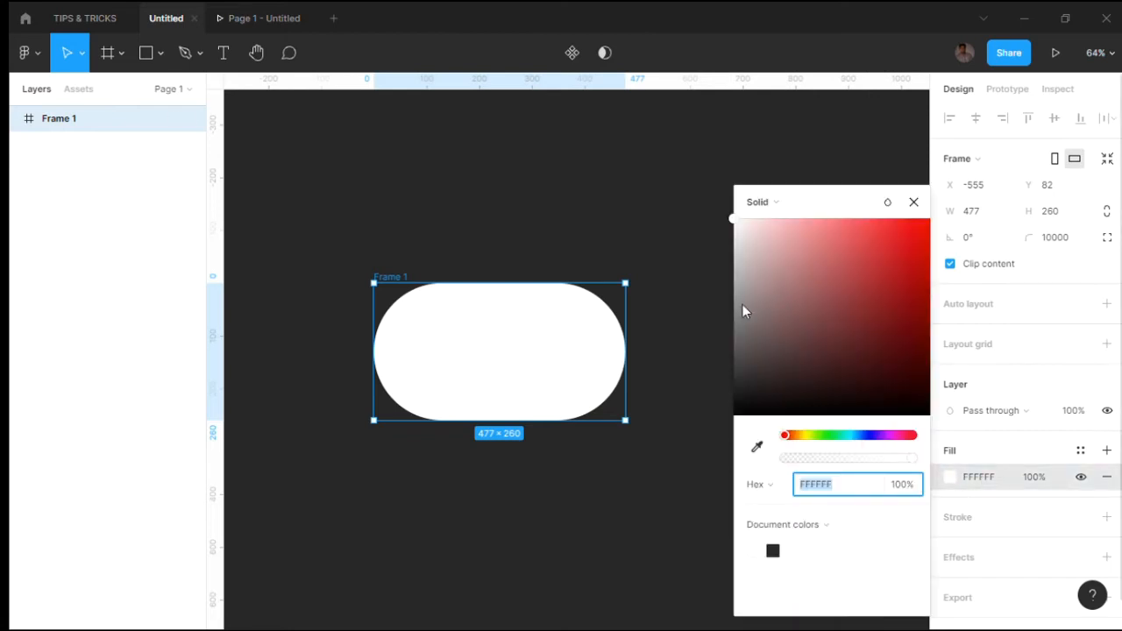
{"action": "left_click", "coordinate": [742, 303]}
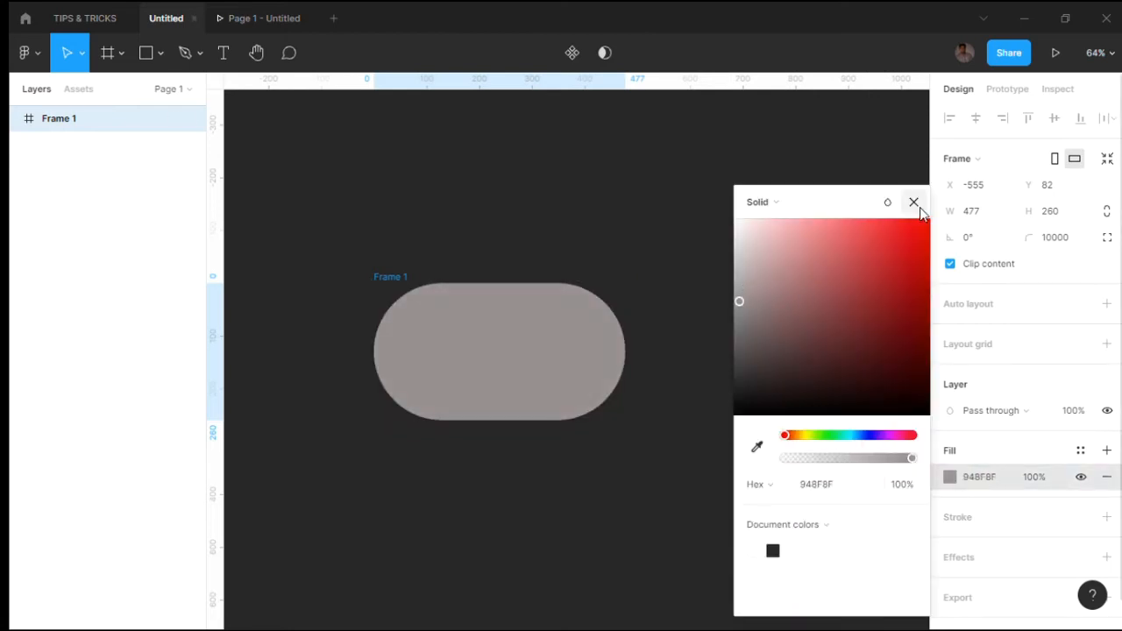
{"action": "left_click", "coordinate": [913, 202]}
{"action": "left_click", "coordinate": [495, 226]}
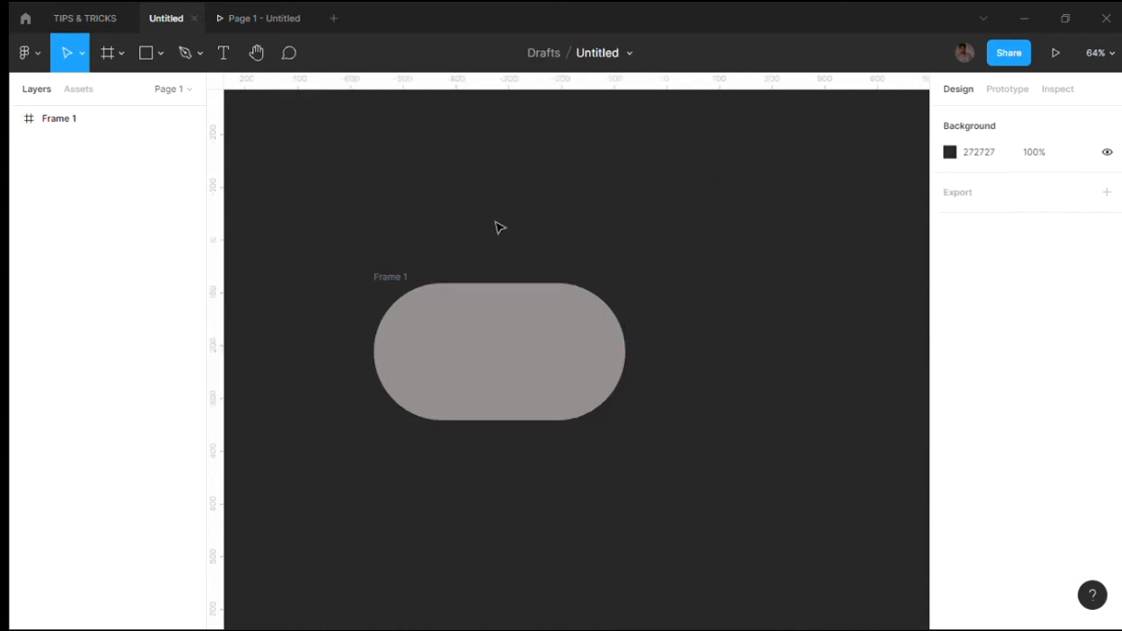
Step: Draw a circle about 233 × 233 inside the left end of the rounded frame, vertically centred
{"action": "left_click", "coordinate": [161, 55]}
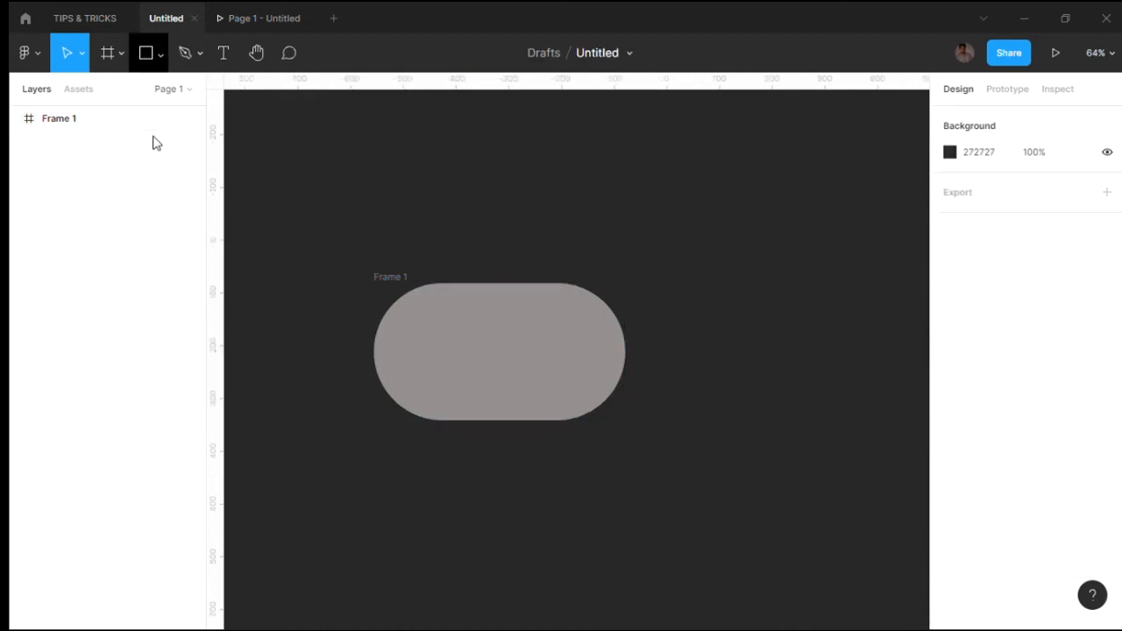
{"action": "left_click", "coordinate": [143, 151]}
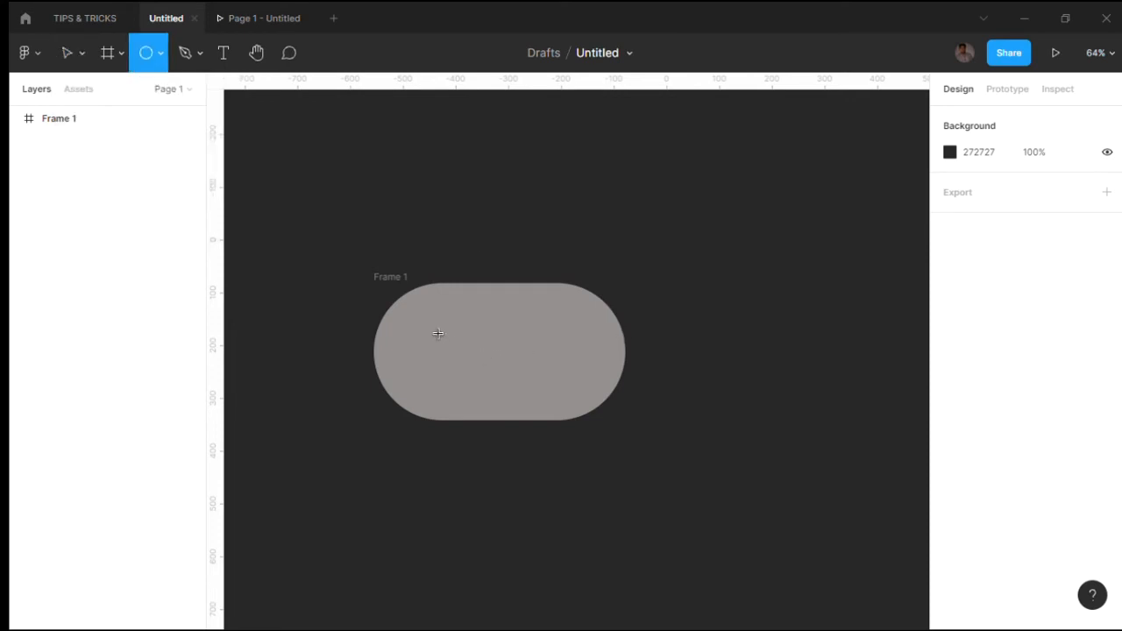
{"action": "left_click_drag", "start_coordinate": [497, 397], "coordinate": [549, 443]}
{"action": "left_click_drag", "start_coordinate": [510, 398], "coordinate": [476, 373]}
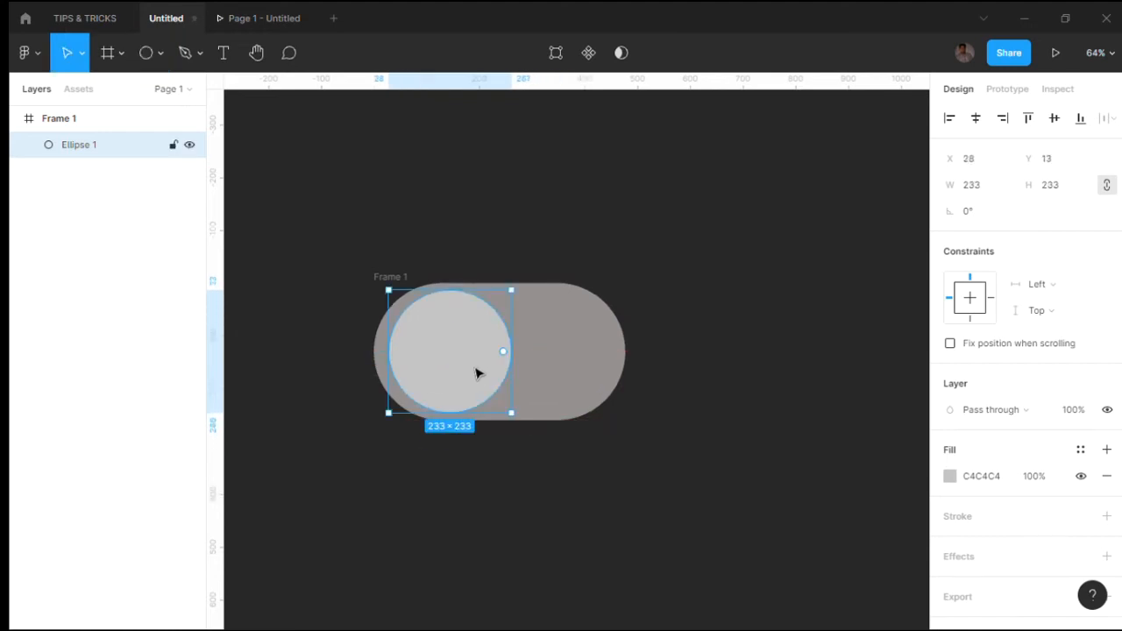
{"action": "key", "text": "Return"}
{"action": "left_click", "coordinate": [498, 388]}
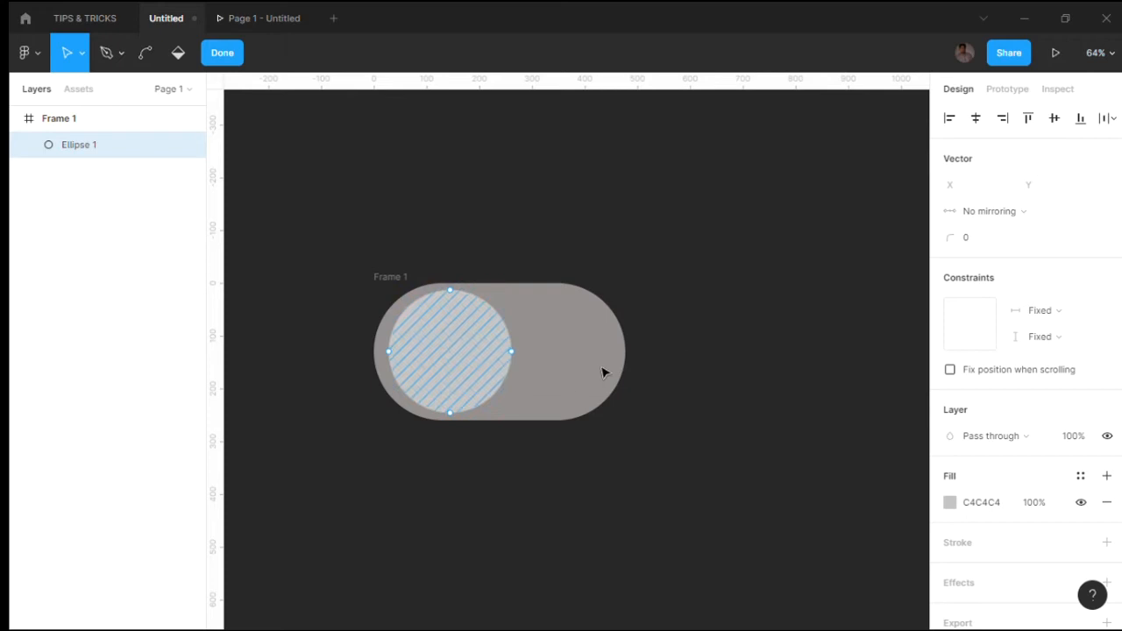
{"action": "left_click", "coordinate": [681, 359]}
{"action": "key", "text": "Escape"}
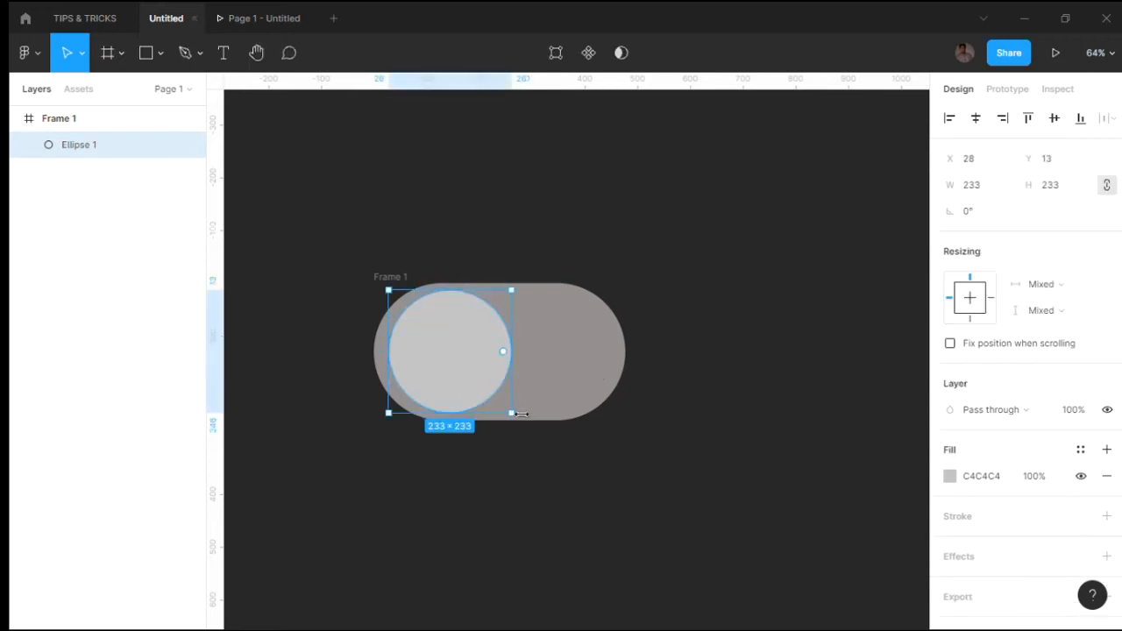
Step: Shrink the circle to about 213 × 213 and reposition it at X 25, Y 23 in the frame
{"action": "left_click_drag", "start_coordinate": [515, 426], "coordinate": [505, 415]}
{"action": "left_click_drag", "start_coordinate": [468, 383], "coordinate": [467, 386]}
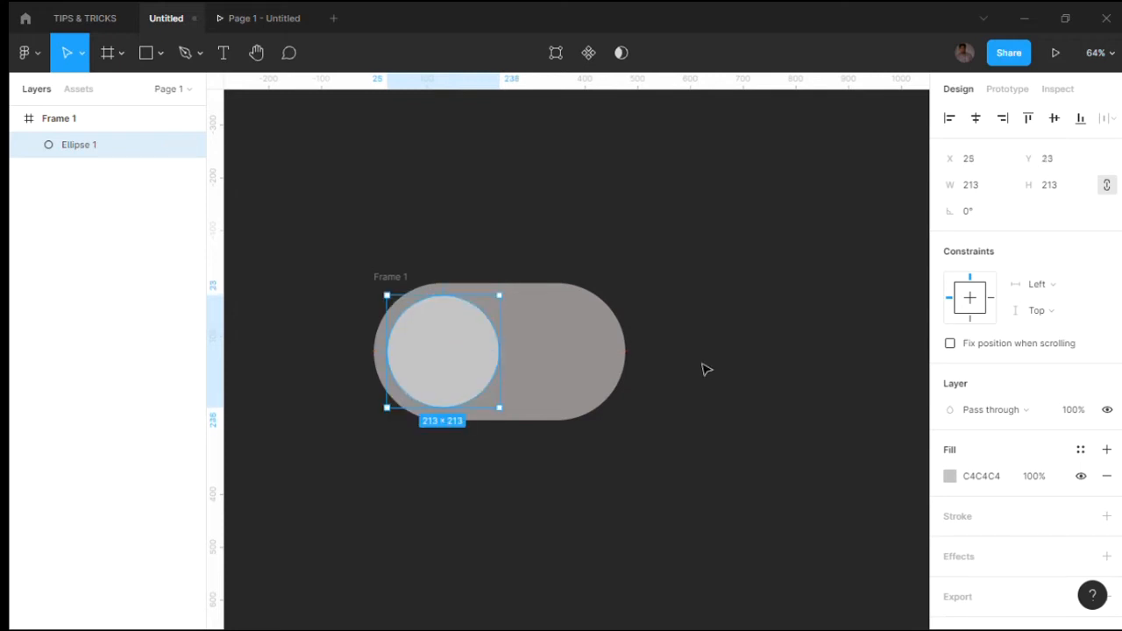
{"action": "left_click", "coordinate": [704, 370]}
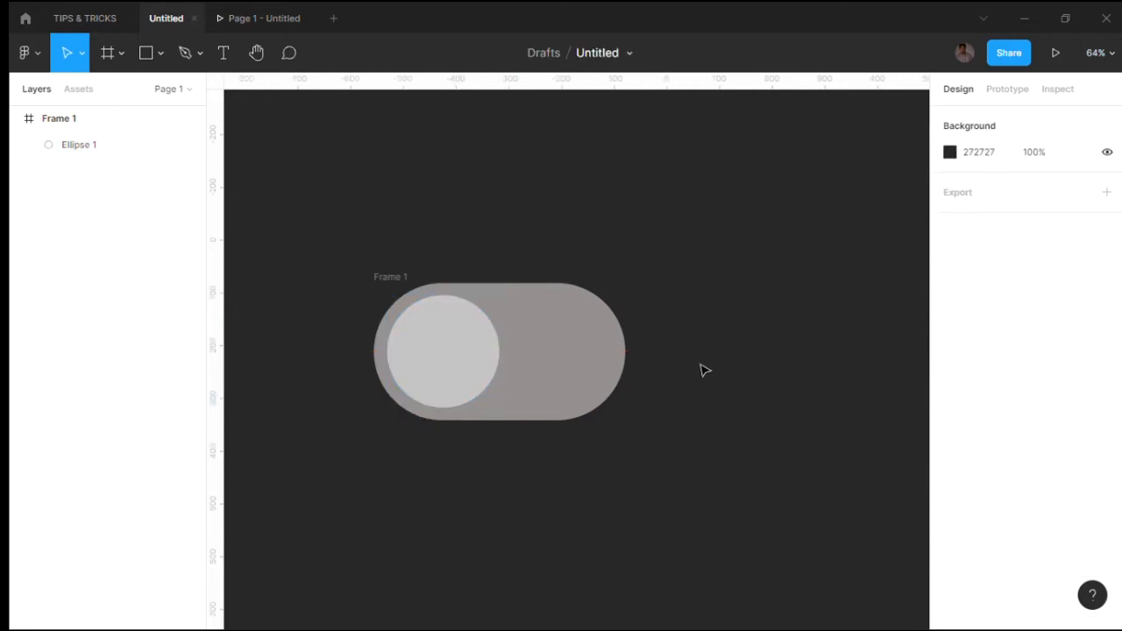
Step: Copy the light grey circle and paste a duplicate of it into the same frame
{"action": "left_click", "coordinate": [482, 355]}
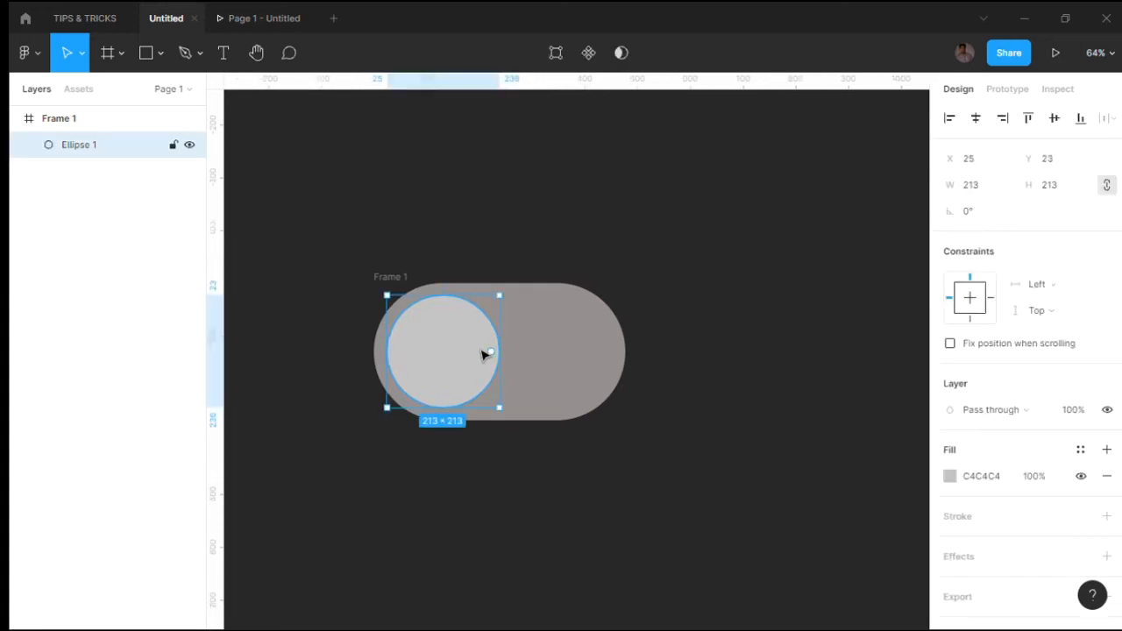
{"action": "right_click", "coordinate": [484, 354]}
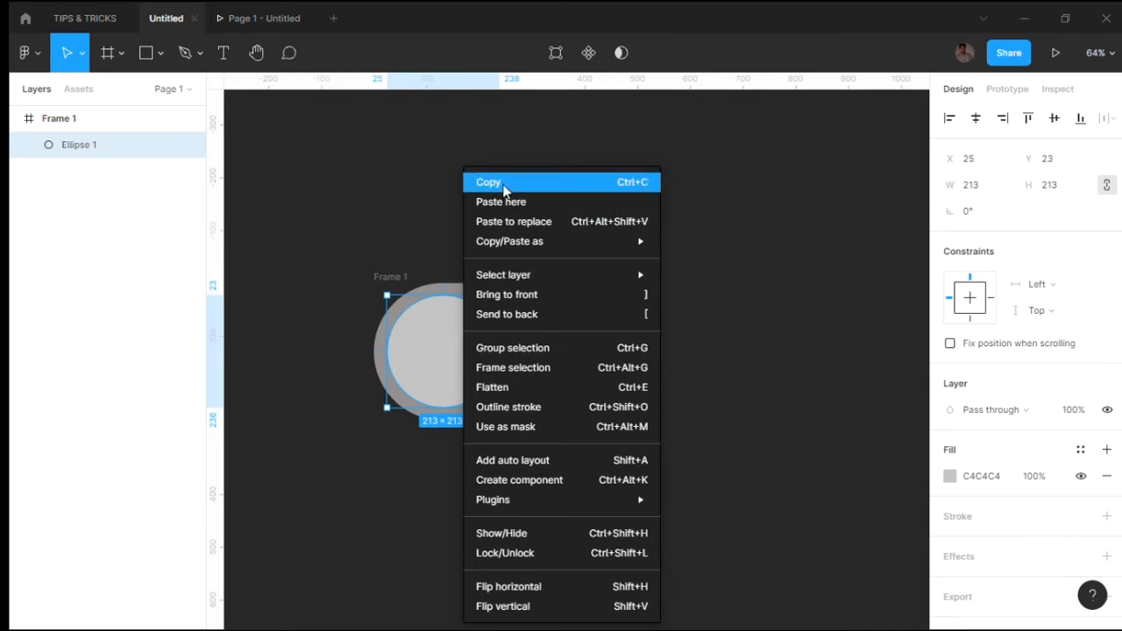
{"action": "left_click", "coordinate": [462, 358]}
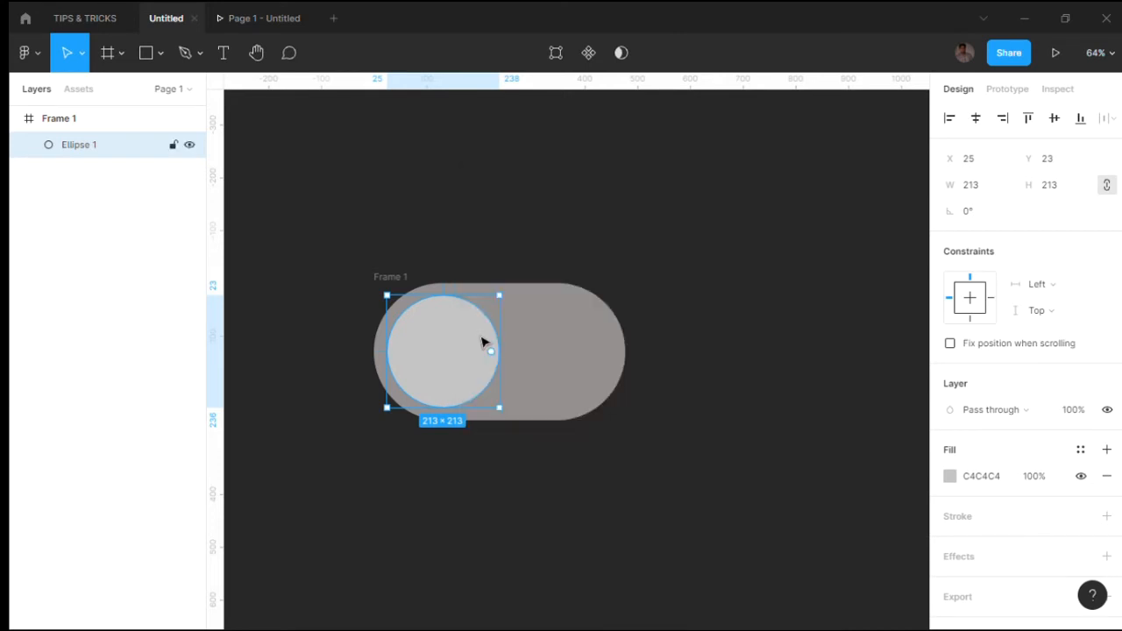
{"action": "right_click", "coordinate": [516, 253]}
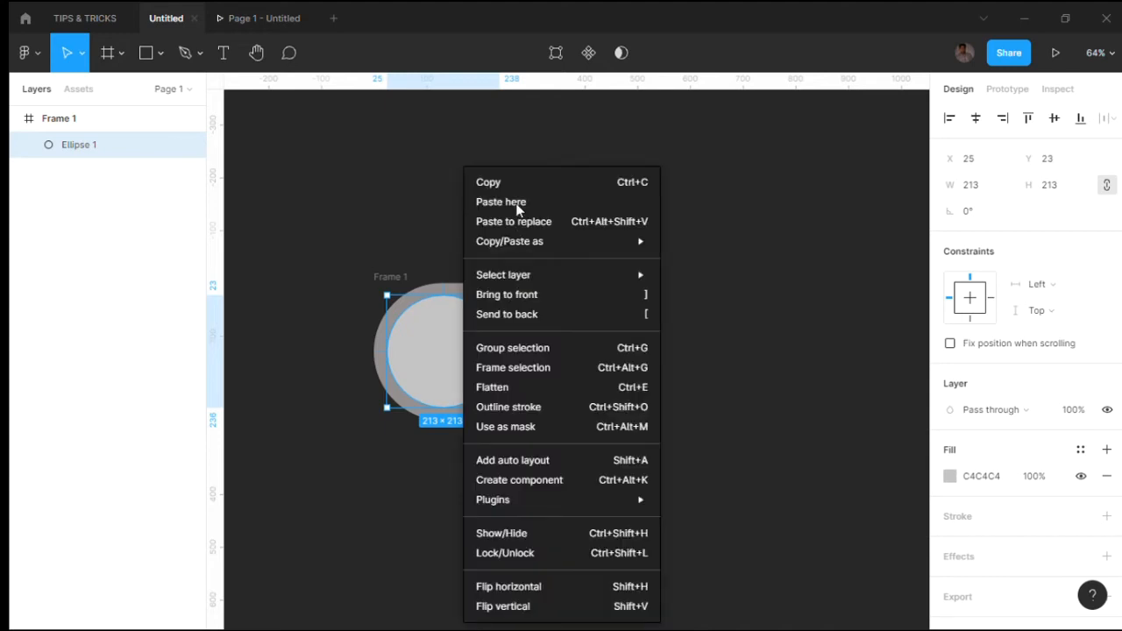
{"action": "left_click", "coordinate": [462, 366]}
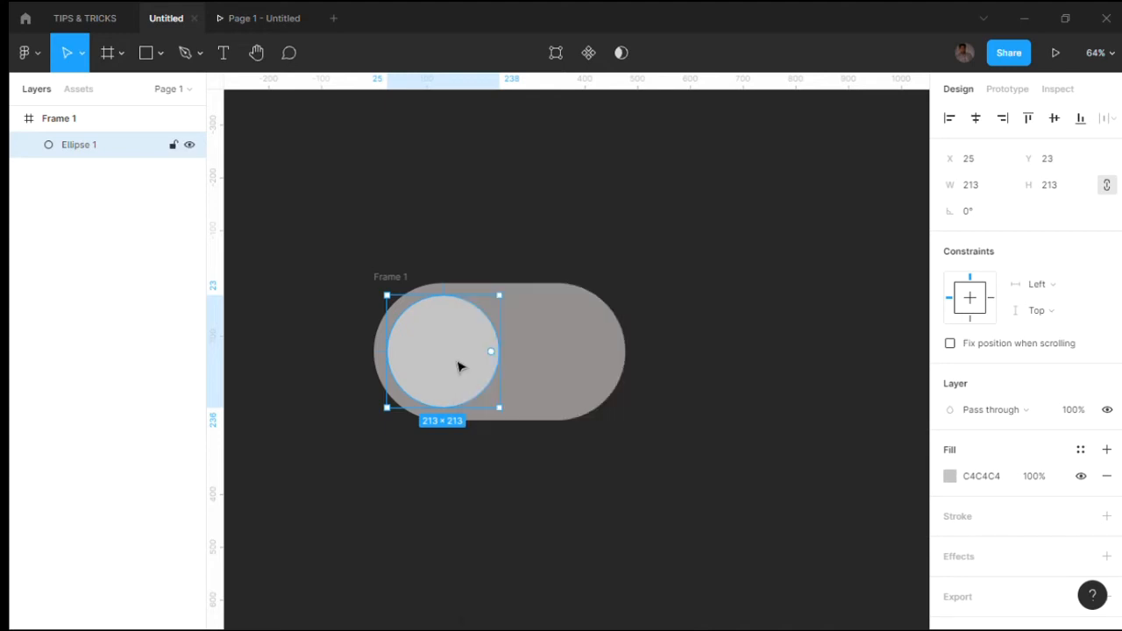
{"action": "key", "text": "ctrl+v"}
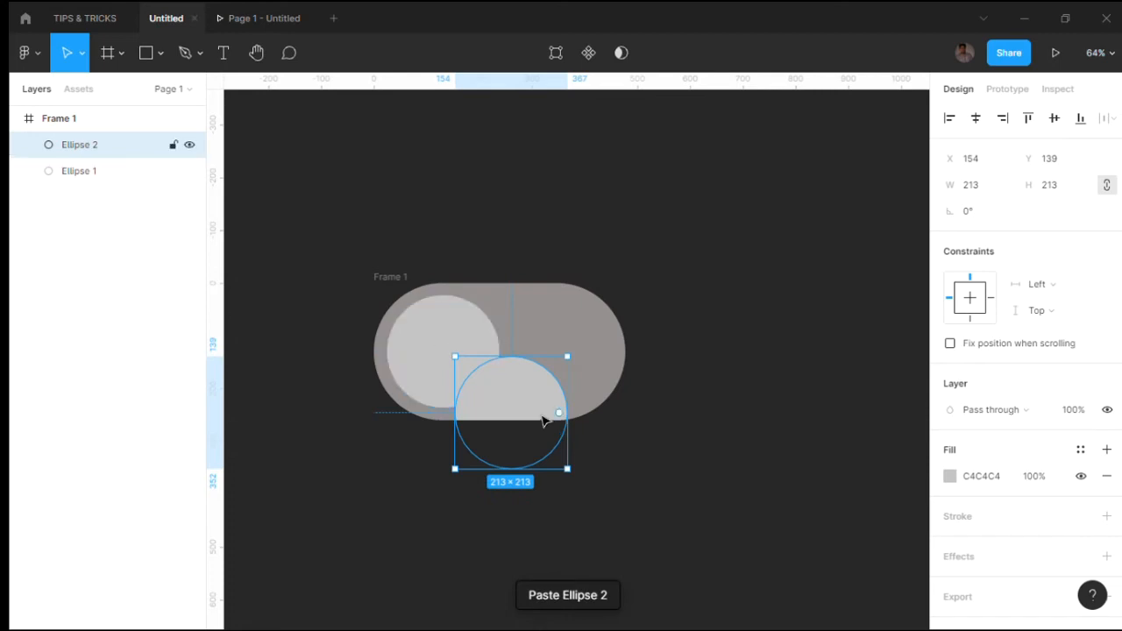
Step: Change the pasted circle's solid fill colour to turquoise 37EBE0
{"action": "left_click", "coordinate": [951, 477]}
{"action": "left_click_drag", "start_coordinate": [917, 435], "coordinate": [849, 435]}
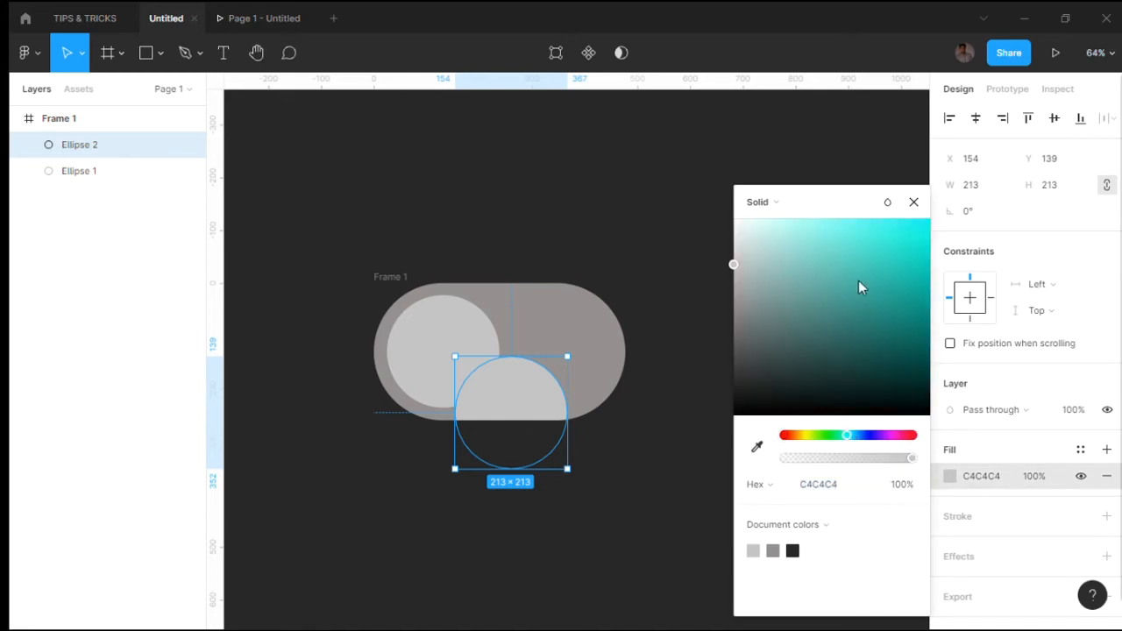
{"action": "left_click", "coordinate": [885, 235]}
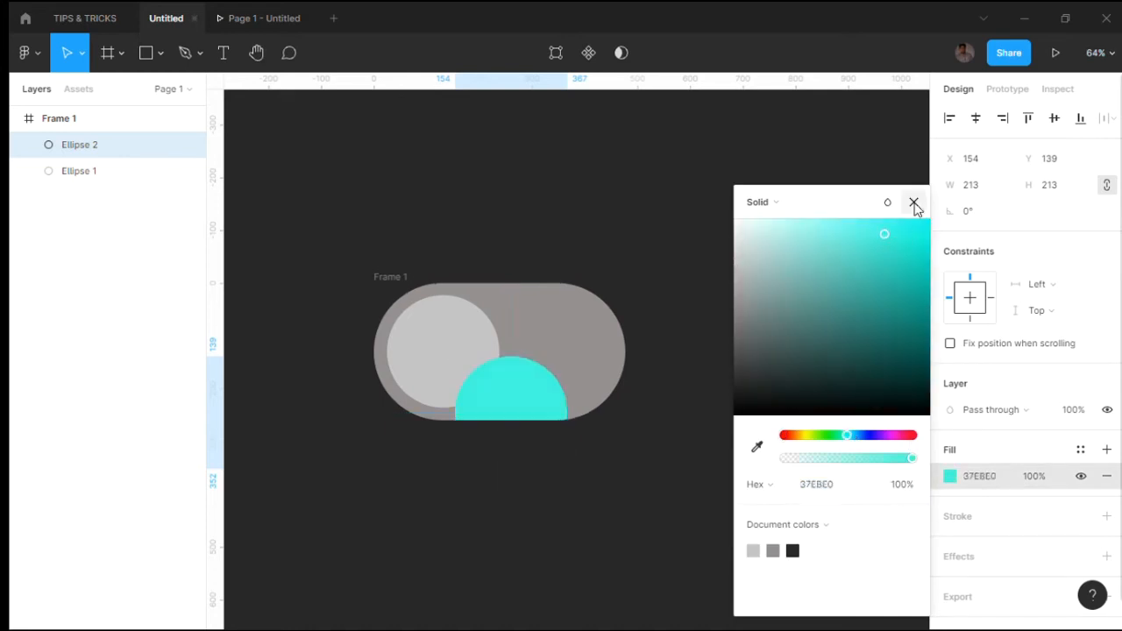
Step: Move the turquoise circle exactly over the light grey circle, at X 25, Y 23
{"action": "left_click", "coordinate": [526, 406]}
{"action": "left_click_drag", "start_coordinate": [508, 389], "coordinate": [457, 347]}
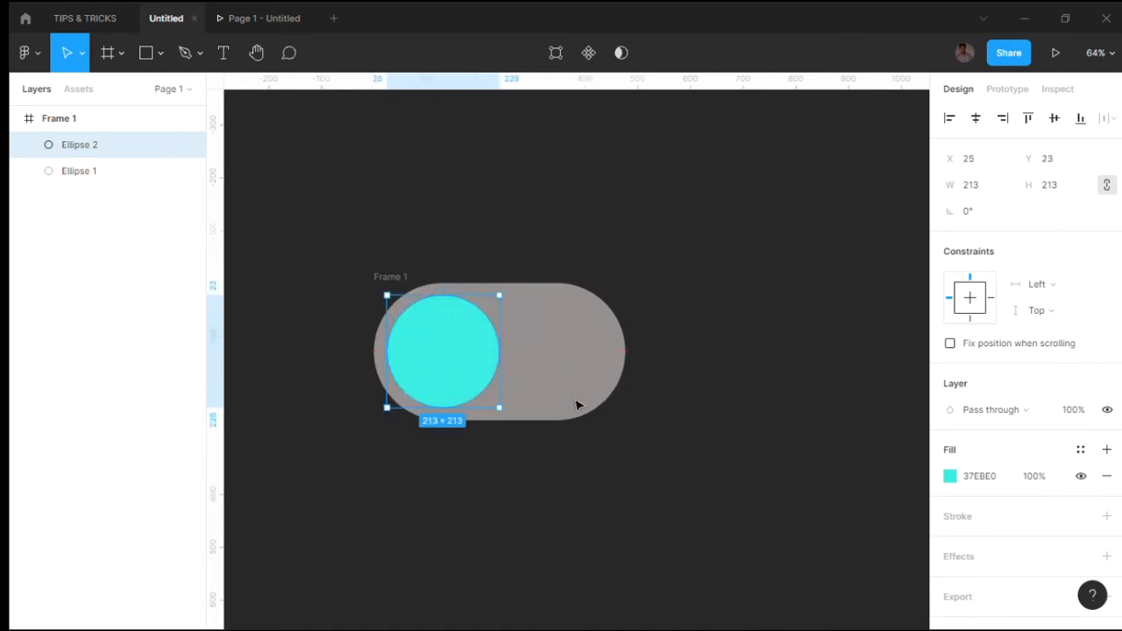
{"action": "left_click", "coordinate": [775, 405]}
Step: Send the turquoise circle to the back so it sits beneath the light grey circle
{"action": "left_click", "coordinate": [472, 366]}
{"action": "left_click", "coordinate": [471, 366], "text": "shift"}
{"action": "left_click", "coordinate": [472, 365]}
{"action": "right_click", "coordinate": [454, 369]}
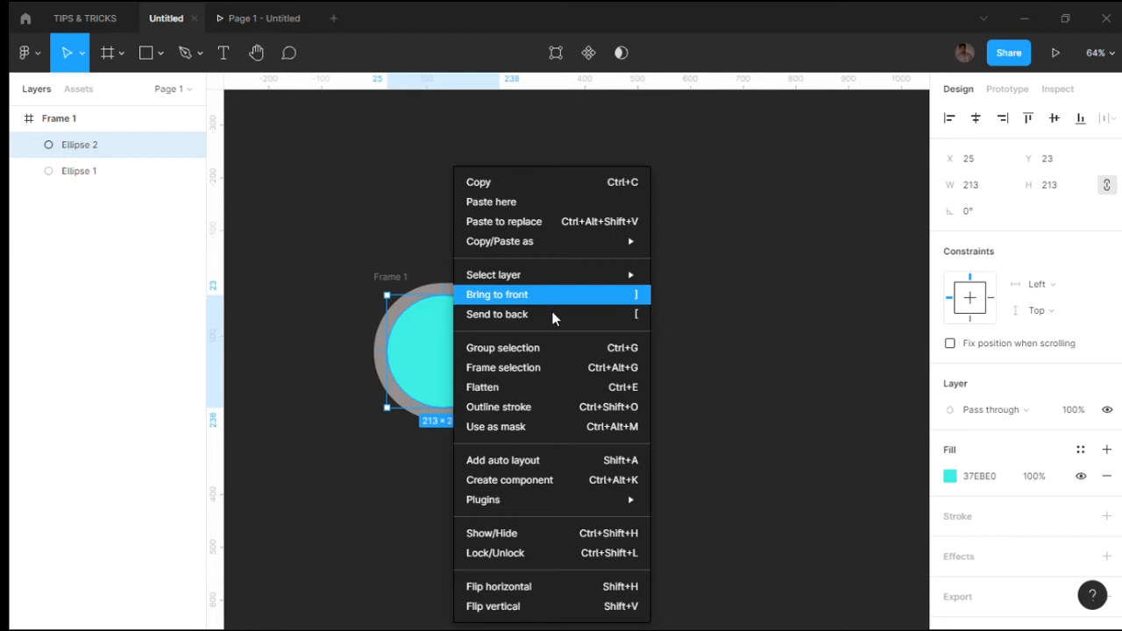
{"action": "key", "text": "bracketleft"}
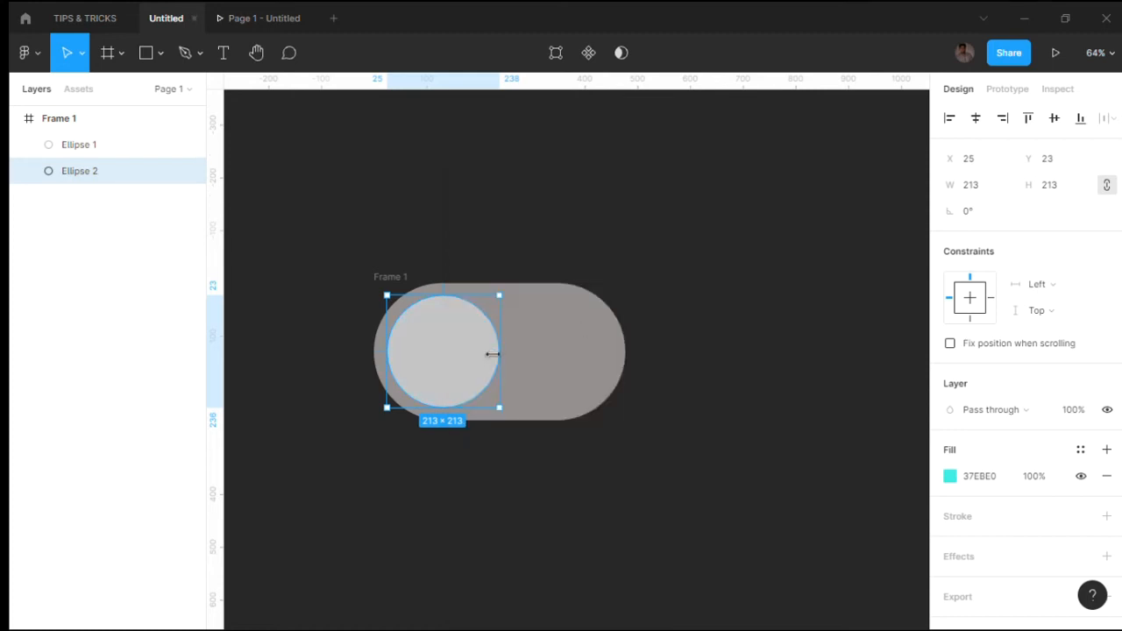
{"action": "left_click", "coordinate": [486, 352]}
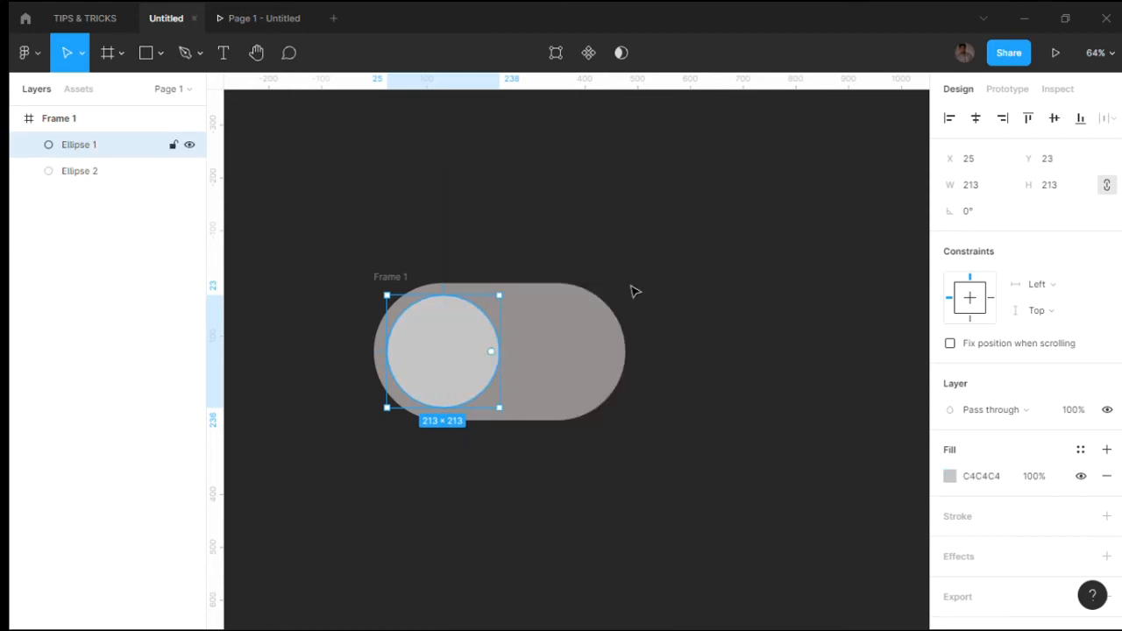
Step: Duplicate the whole toggle frame to the right of the original, level with it and with an 81 px gap
{"action": "left_click", "coordinate": [333, 253]}
{"action": "left_click_drag", "start_coordinate": [321, 239], "coordinate": [658, 450]}
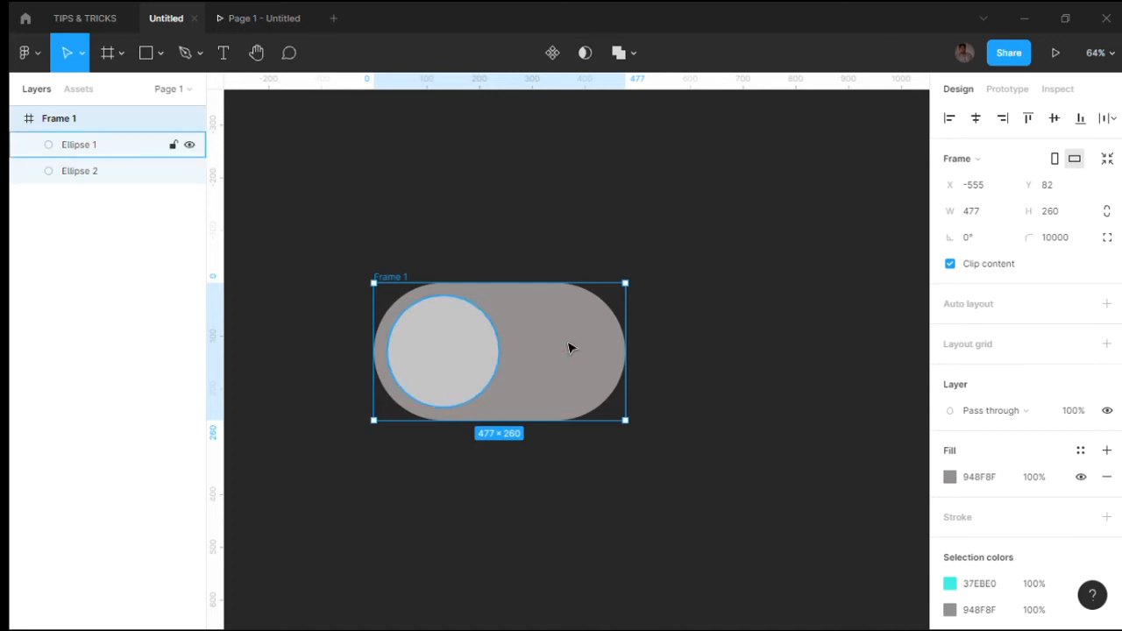
{"action": "left_click_drag", "start_coordinate": [541, 329], "coordinate": [837, 329]}
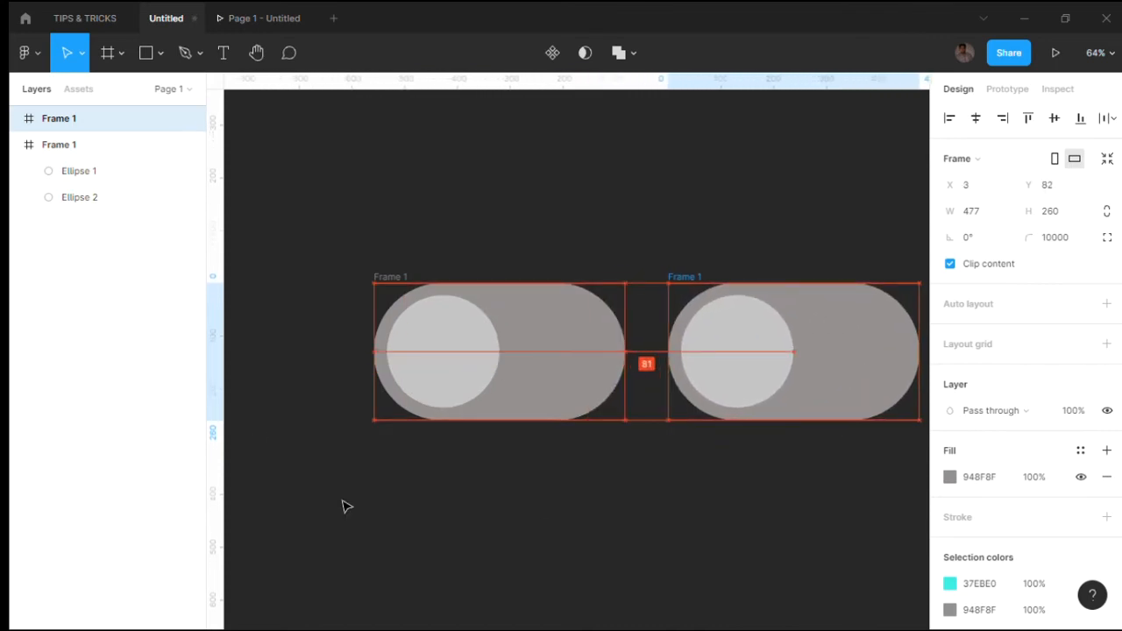
Step: Collapse the original frame's layers, expand the duplicate frame's layers and bring the duplicate into the middle of the canvas
{"action": "left_click", "coordinate": [17, 144]}
{"action": "left_click", "coordinate": [15, 119]}
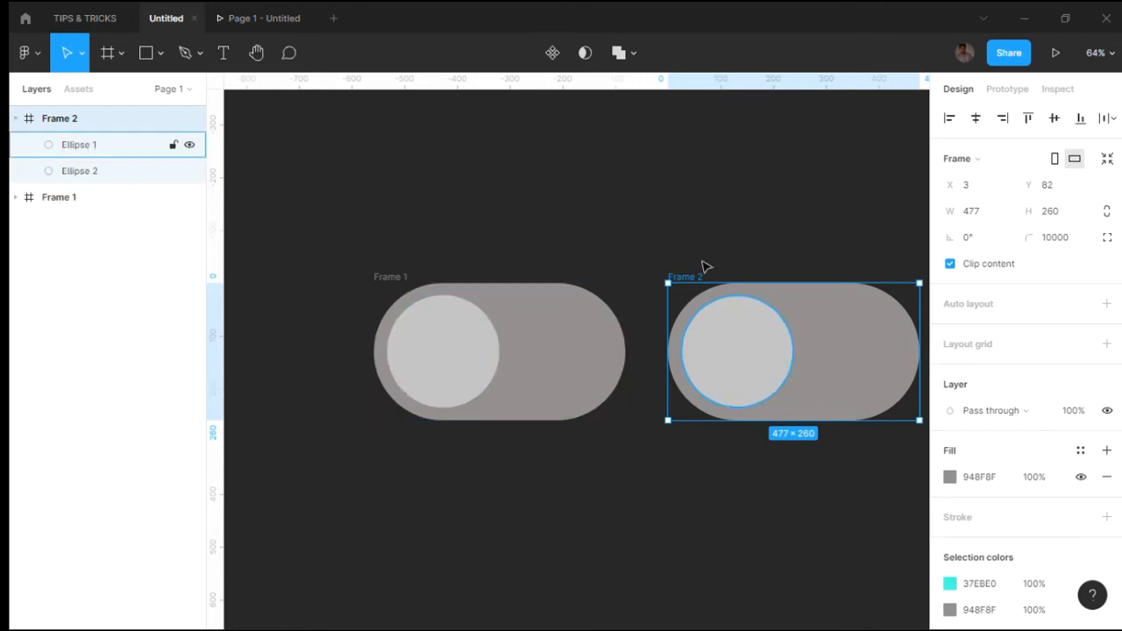
{"action": "left_click", "coordinate": [588, 265]}
{"action": "scroll", "coordinate": [554, 261], "scroll_direction": "right", "scroll_amount": 5}
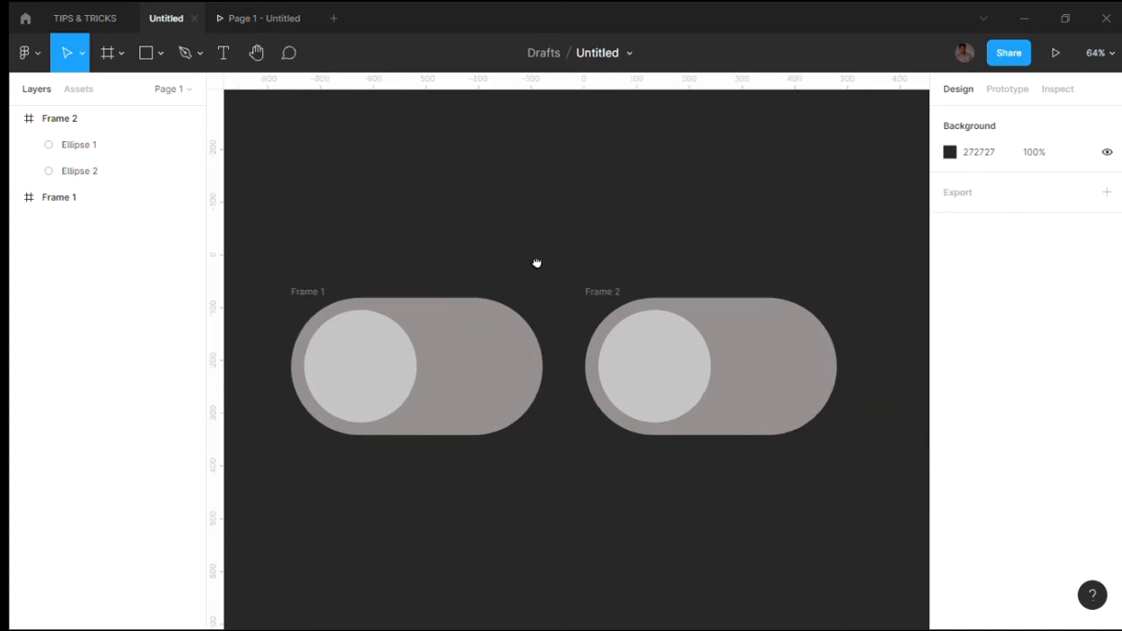
{"action": "scroll", "coordinate": [554, 261], "scroll_direction": "left", "scroll_amount": 2}
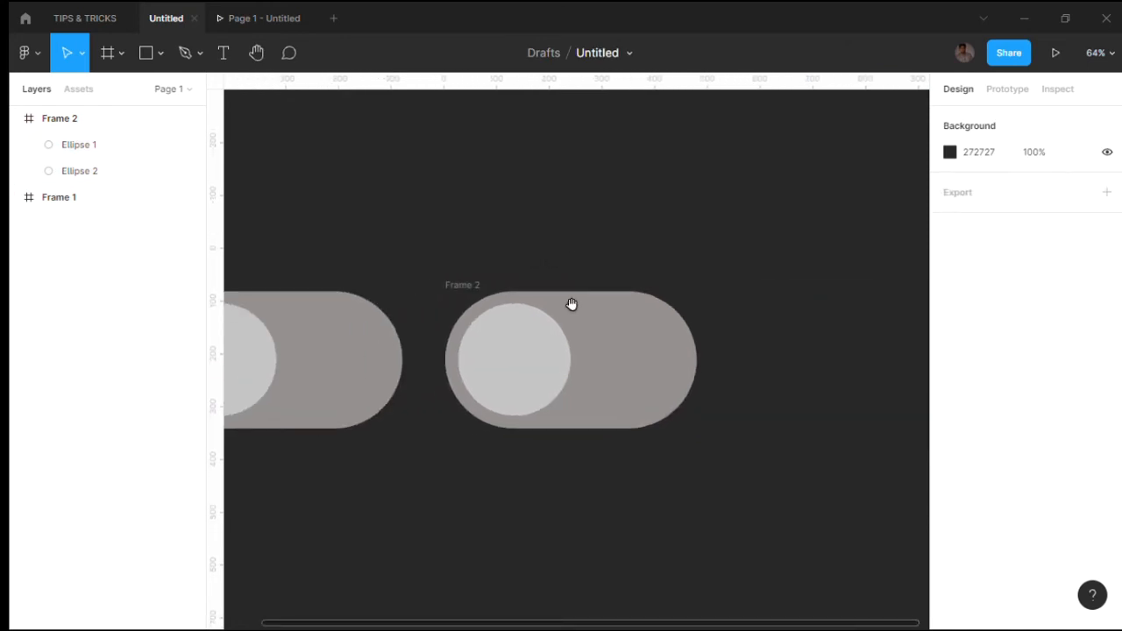
Step: In the duplicate toggle, stretch the hidden turquoise circle past the frame's left edge to 260 px wide and lower its fill opacity to 49%
{"action": "scroll", "coordinate": [571, 305], "scroll_direction": "left", "scroll_amount": 1}
{"action": "left_click", "coordinate": [545, 367]}
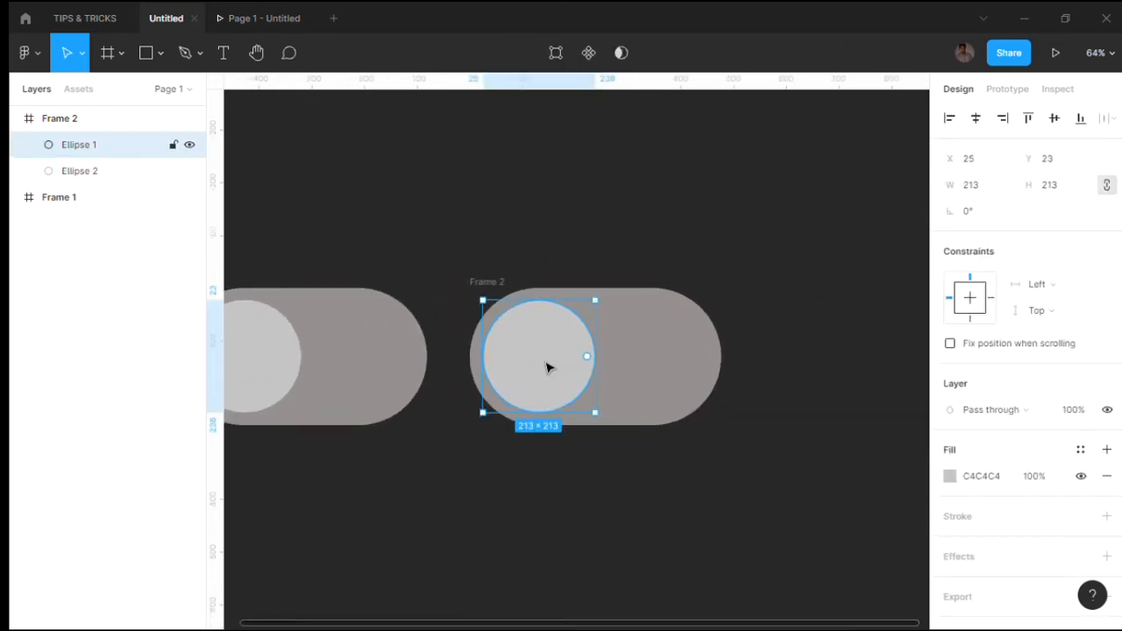
{"action": "key", "text": "Tab"}
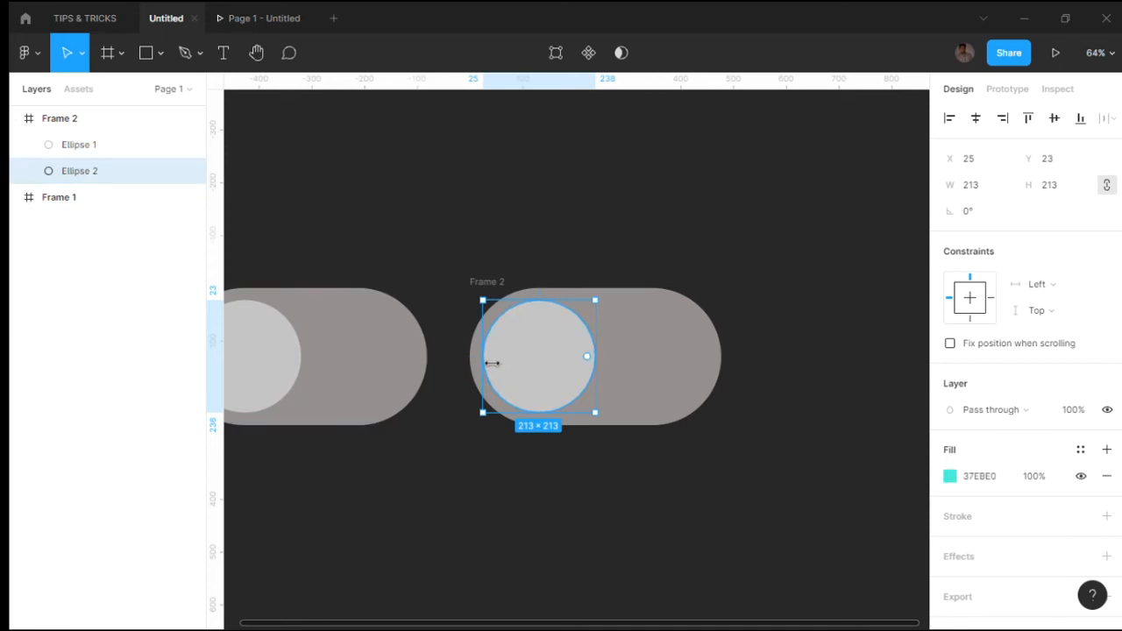
{"action": "left_click_drag", "start_coordinate": [488, 363], "coordinate": [458, 363]}
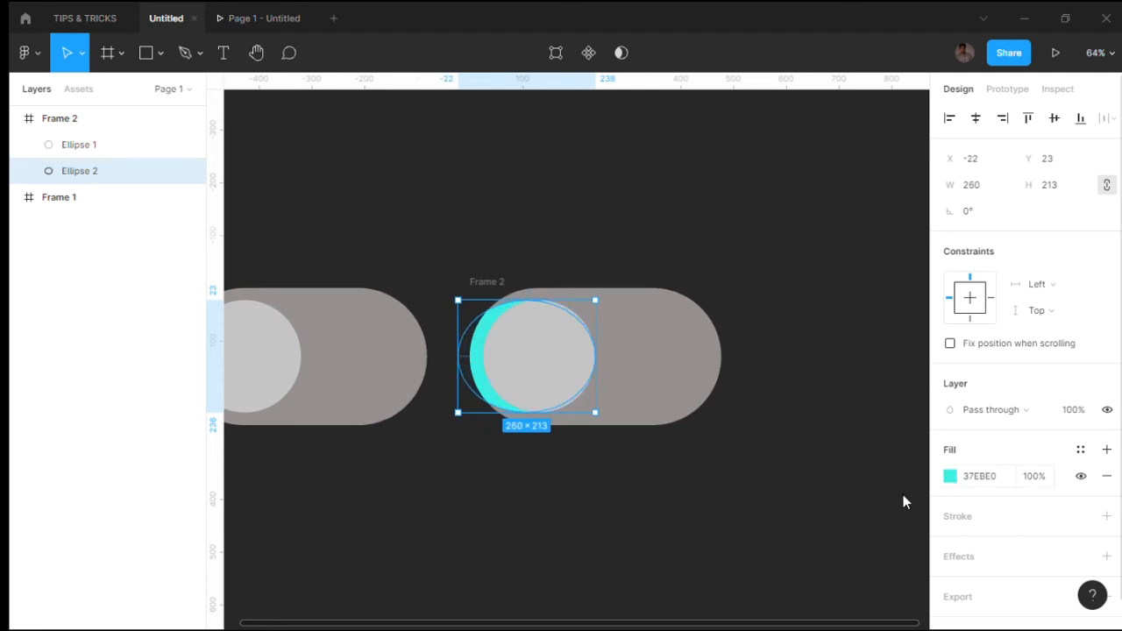
{"action": "left_click", "coordinate": [950, 477]}
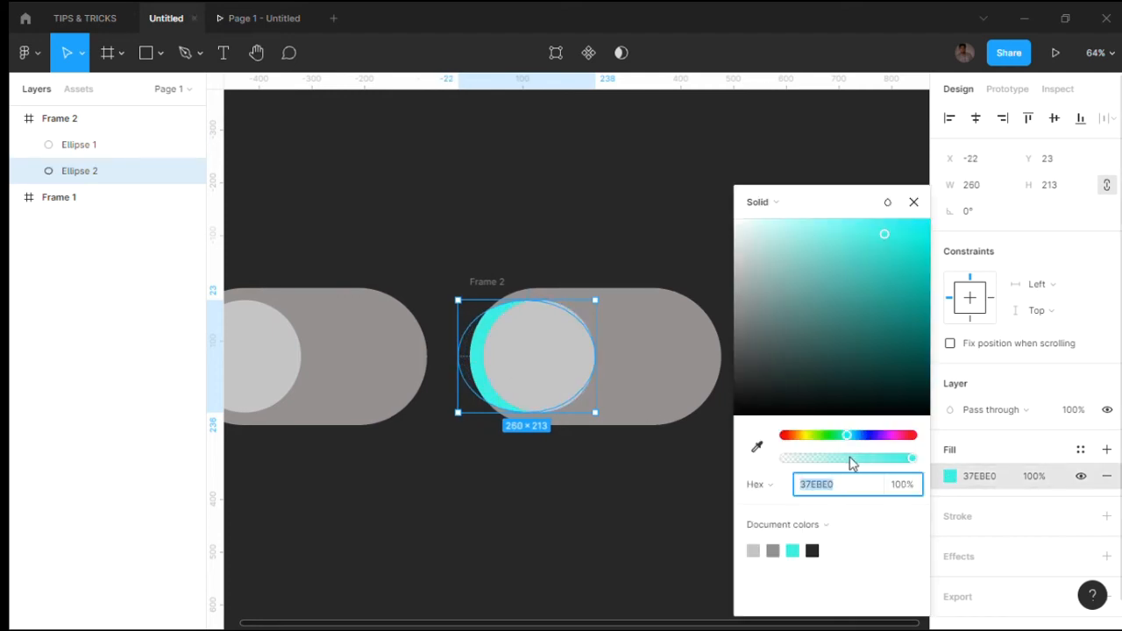
{"action": "left_click", "coordinate": [847, 460]}
{"action": "left_click_drag", "start_coordinate": [839, 458], "coordinate": [847, 459]}
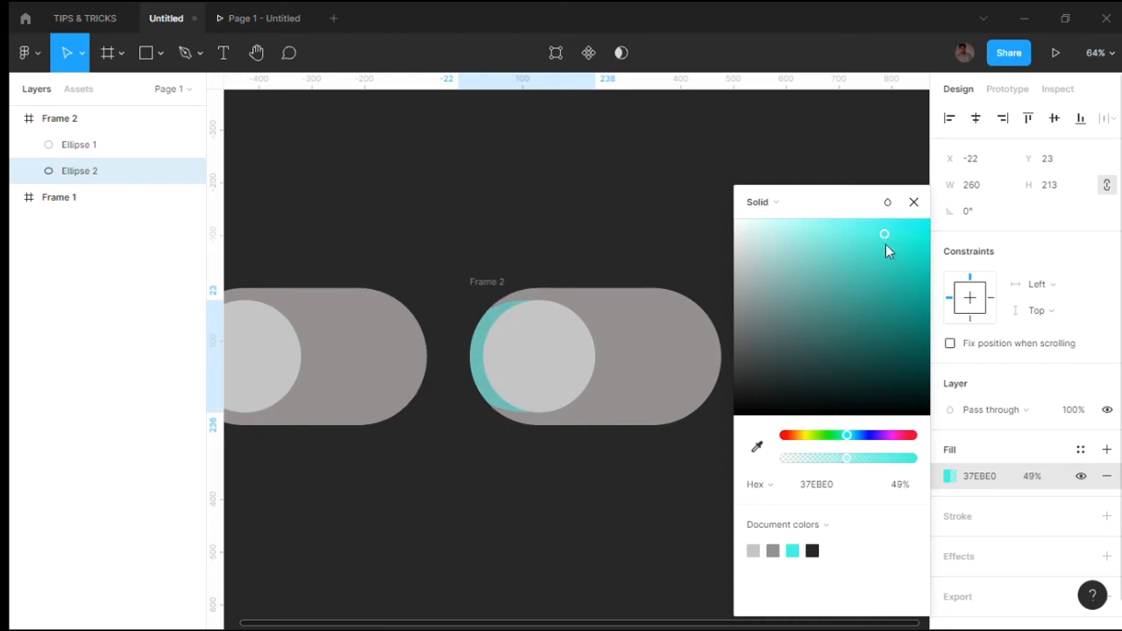
Step: Enlarge the turquoise ellipse to about 571 × 327 px so it covers the whole duplicate toggle frame
{"action": "left_click", "coordinate": [489, 349]}
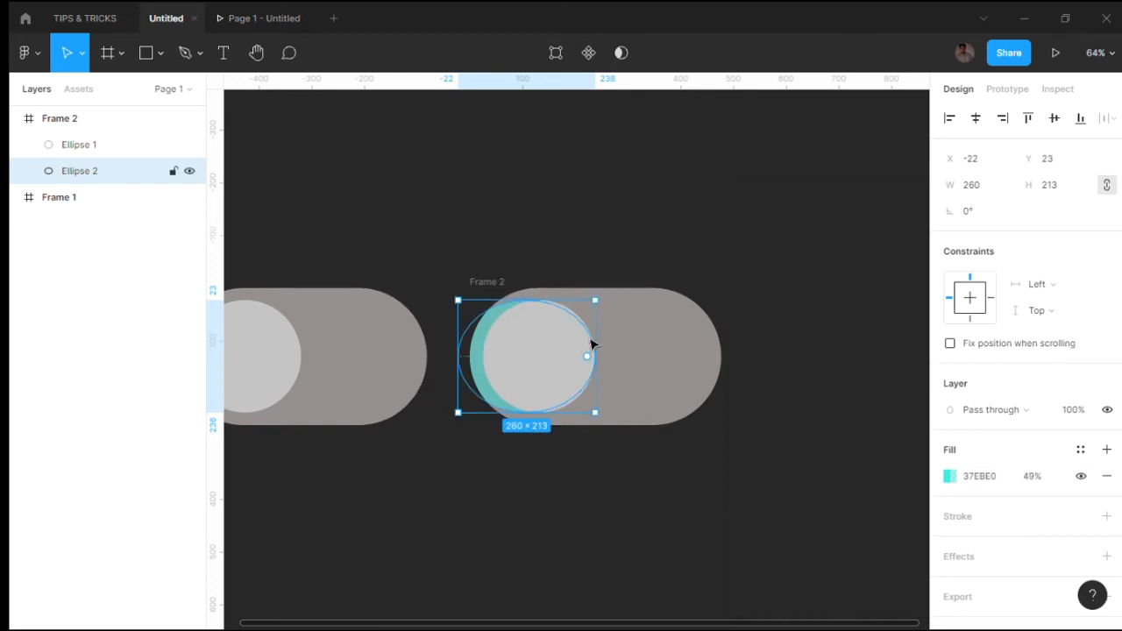
{"action": "left_click_drag", "start_coordinate": [563, 308], "coordinate": [558, 269]}
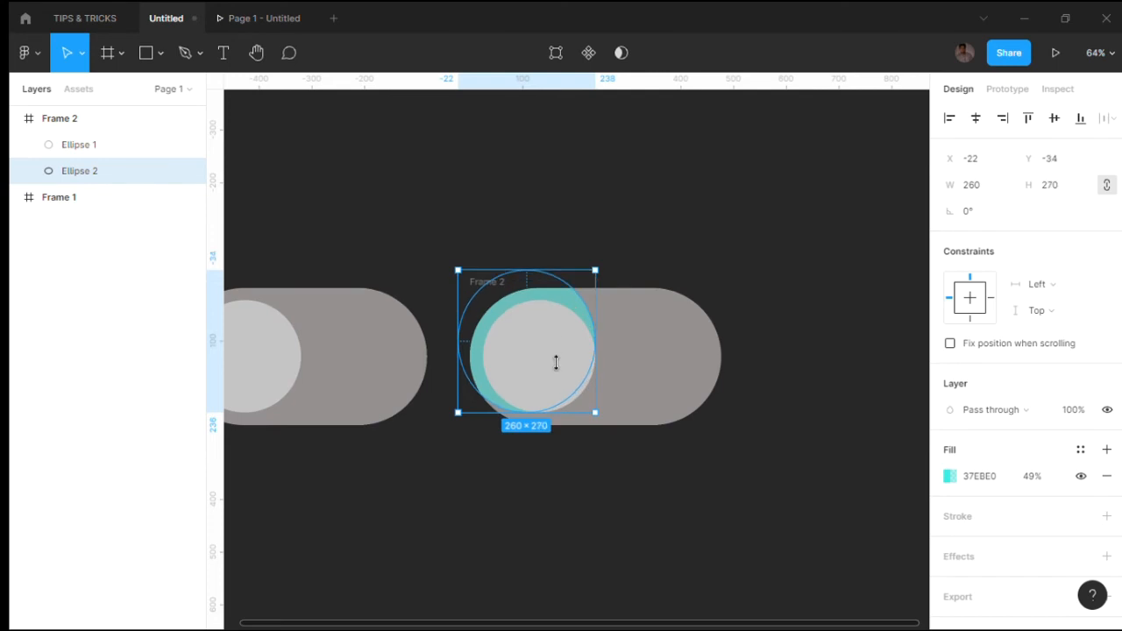
{"action": "left_click_drag", "start_coordinate": [531, 412], "coordinate": [532, 436]}
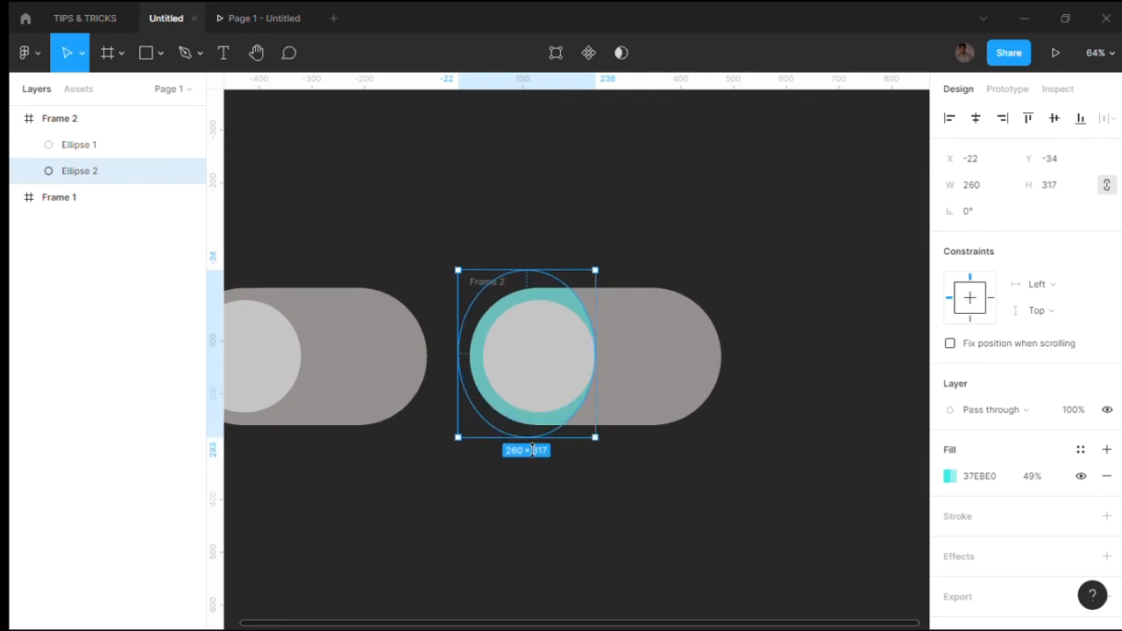
{"action": "left_click_drag", "start_coordinate": [650, 346], "coordinate": [767, 346]}
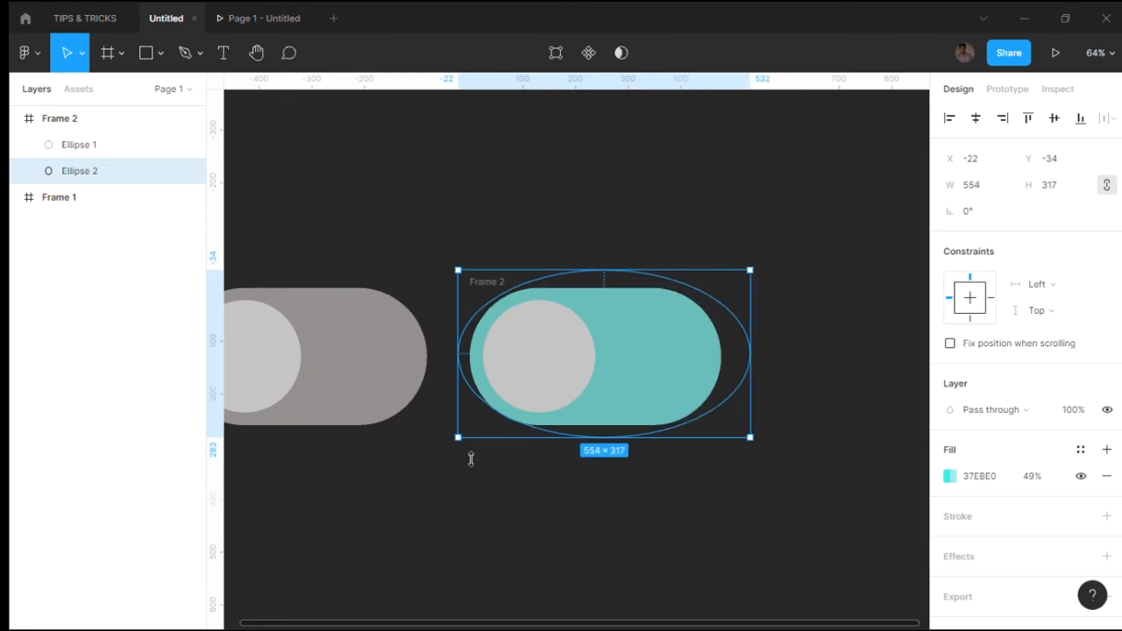
{"action": "left_click_drag", "start_coordinate": [472, 451], "coordinate": [461, 455]}
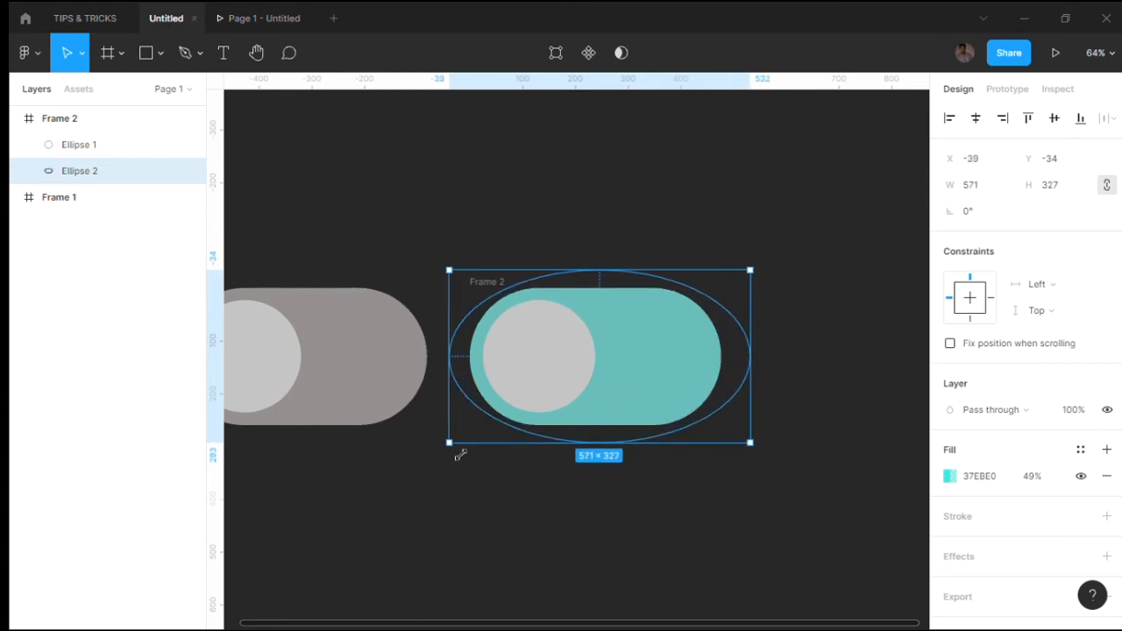
Step: Move the duplicate's light grey circle to the opposite end of the toggle, at X 239, Y 23, and fill it with 00FFF0
{"action": "left_click", "coordinate": [722, 240]}
{"action": "left_click", "coordinate": [578, 356]}
{"action": "left_click_drag", "start_coordinate": [568, 358], "coordinate": [682, 364]}
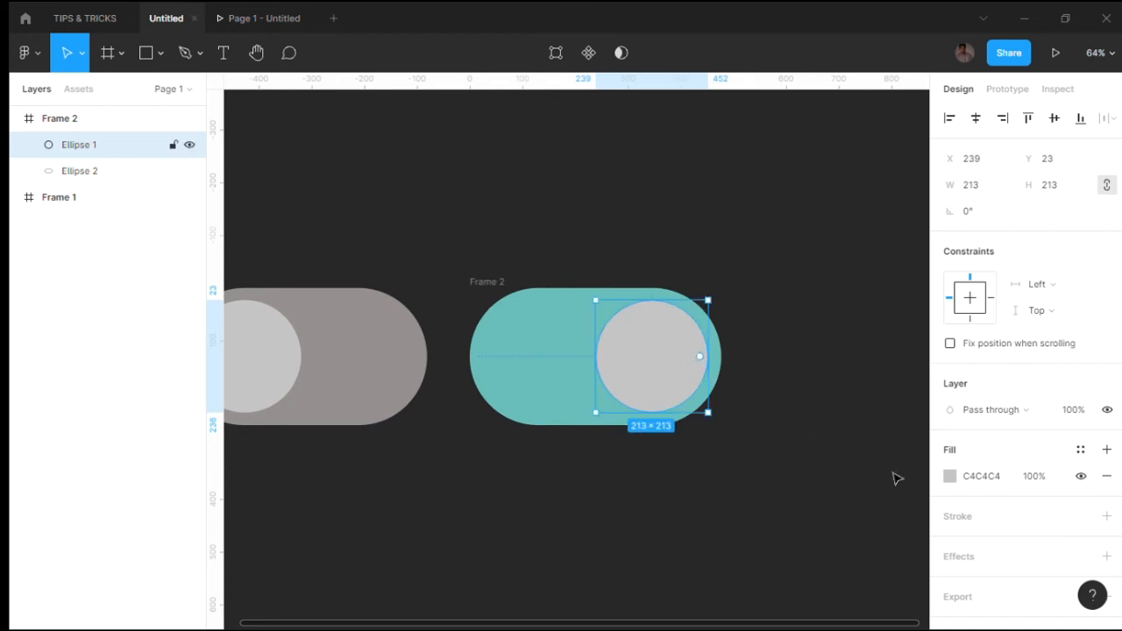
{"action": "left_click", "coordinate": [949, 476]}
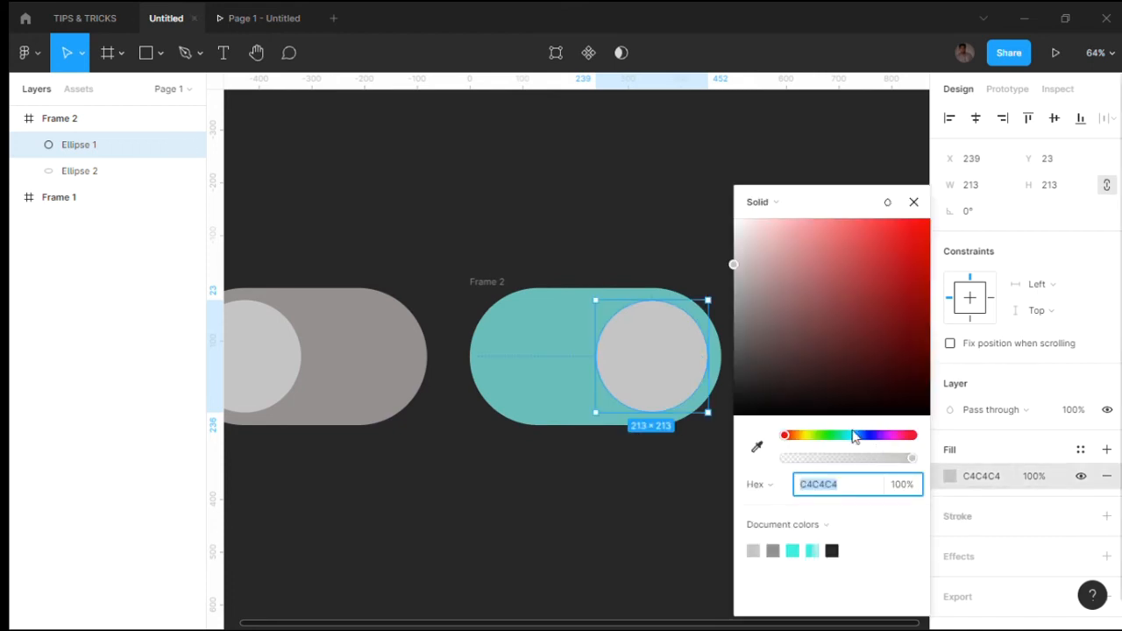
{"action": "left_click", "coordinate": [794, 551]}
{"action": "left_click_drag", "start_coordinate": [902, 249], "coordinate": [947, 205]}
Step: Reduce the opacity of the duplicate toggle's 37EBE0 background colour to 37%
{"action": "left_click", "coordinate": [528, 368]}
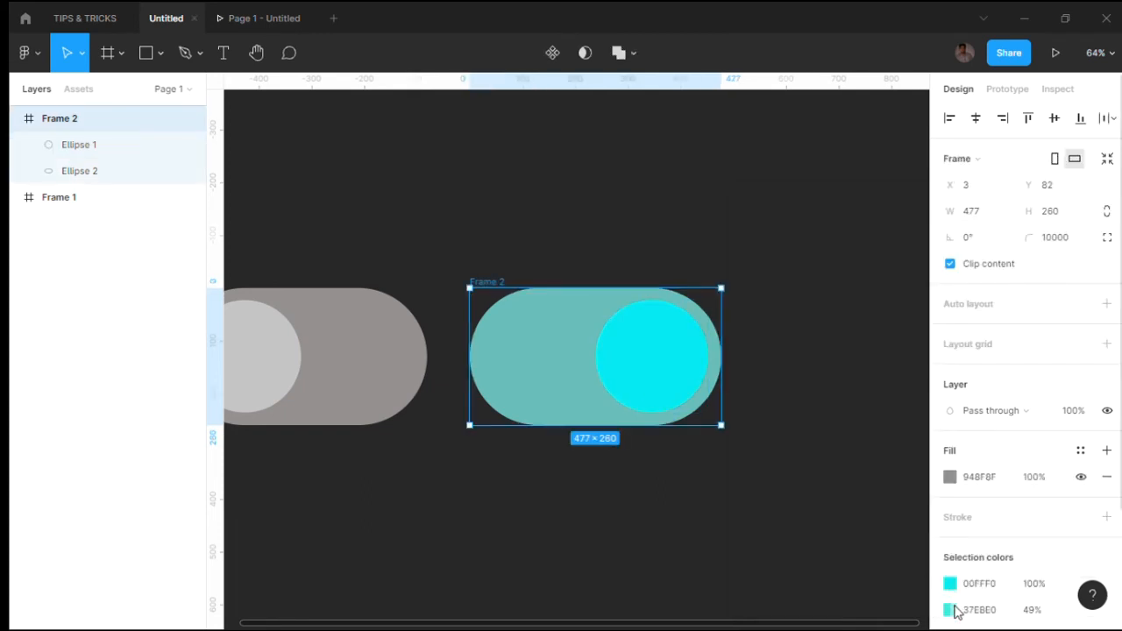
{"action": "left_click", "coordinate": [951, 609]}
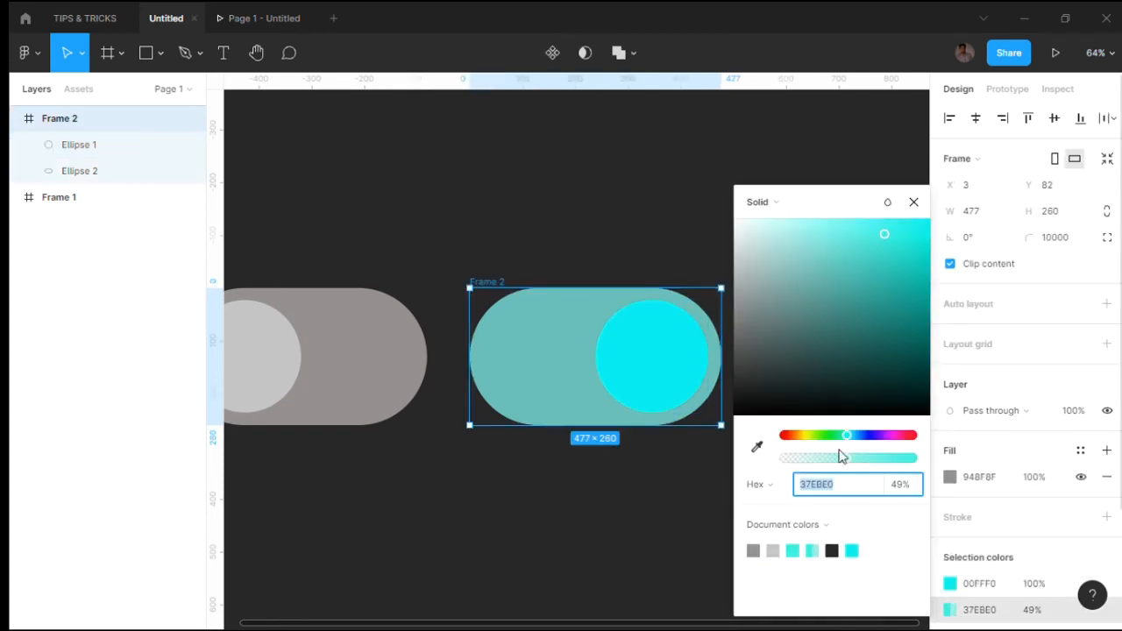
{"action": "left_click_drag", "start_coordinate": [837, 462], "coordinate": [831, 459]}
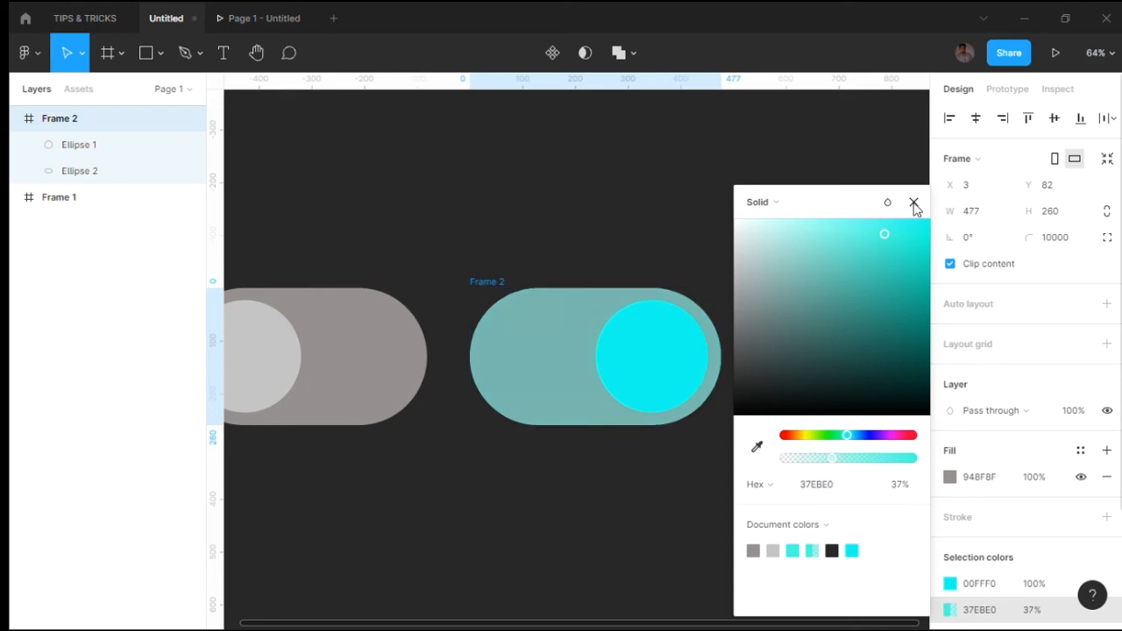
{"action": "left_click", "coordinate": [586, 345]}
Step: Select both toggle frames and turn them into two separate components
{"action": "scroll", "coordinate": [576, 308], "scroll_direction": "down", "scroll_amount": 2}
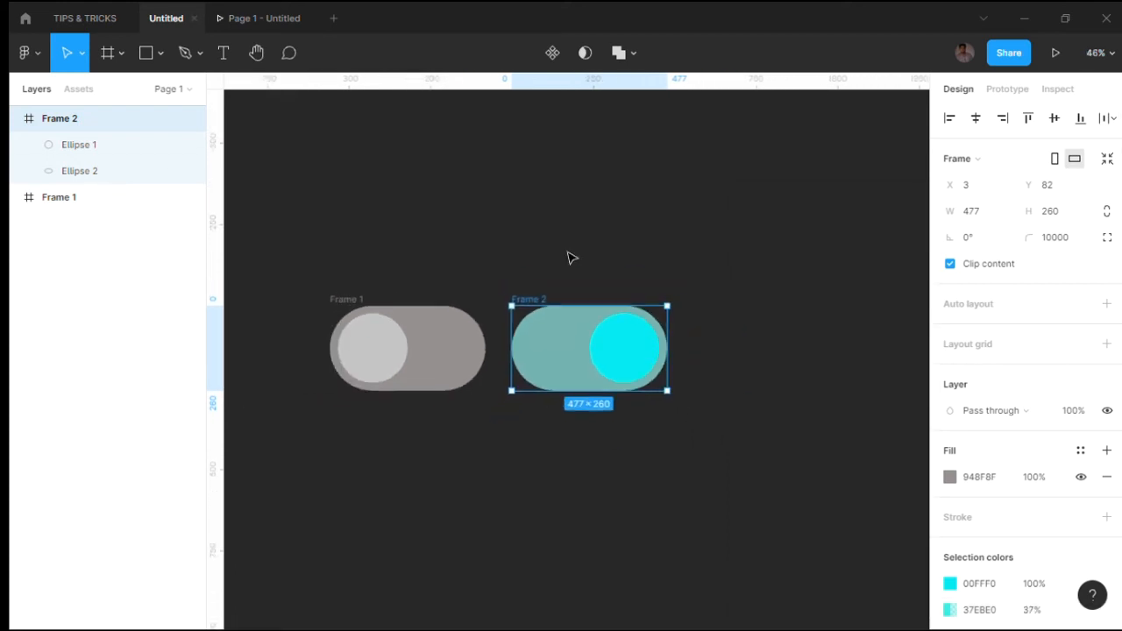
{"action": "left_click", "coordinate": [331, 277]}
{"action": "left_click_drag", "start_coordinate": [293, 233], "coordinate": [693, 449]}
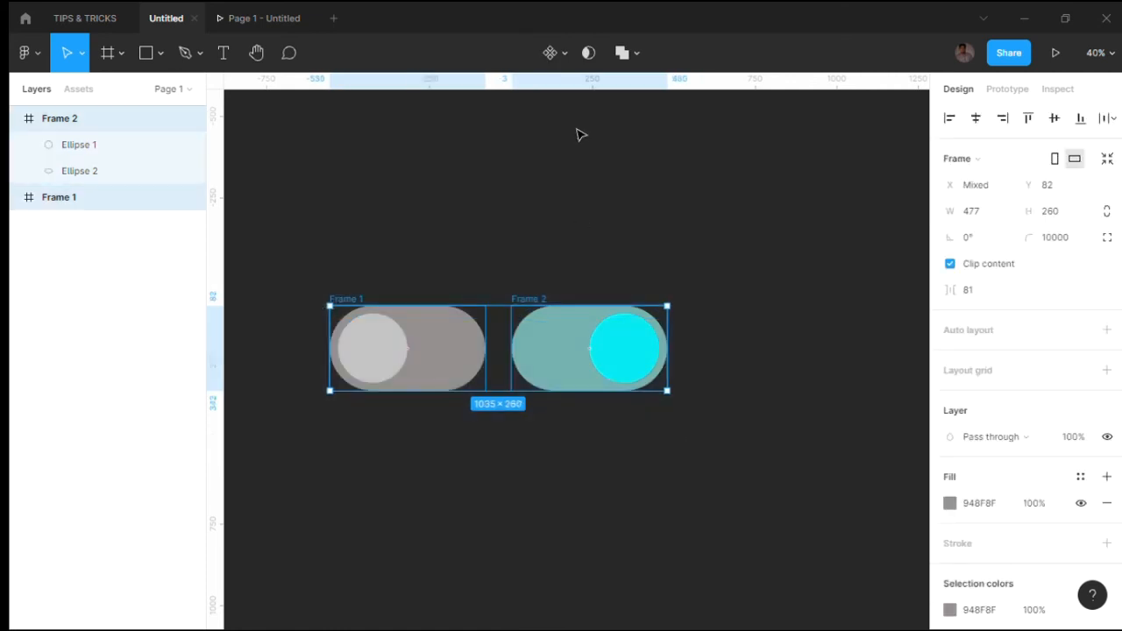
{"action": "left_click", "coordinate": [568, 68]}
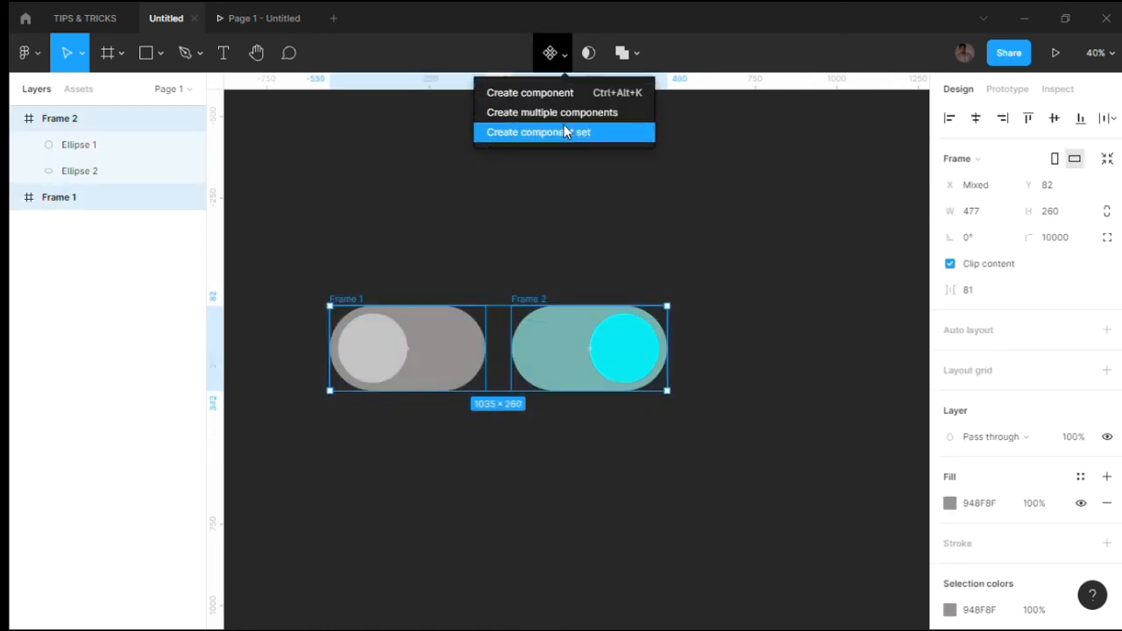
{"action": "key", "text": "Return"}
Step: Draw a new frame of about 4678 × 2506 px below the two toggle components
{"action": "scroll", "coordinate": [448, 321], "scroll_direction": "down", "scroll_amount": 5}
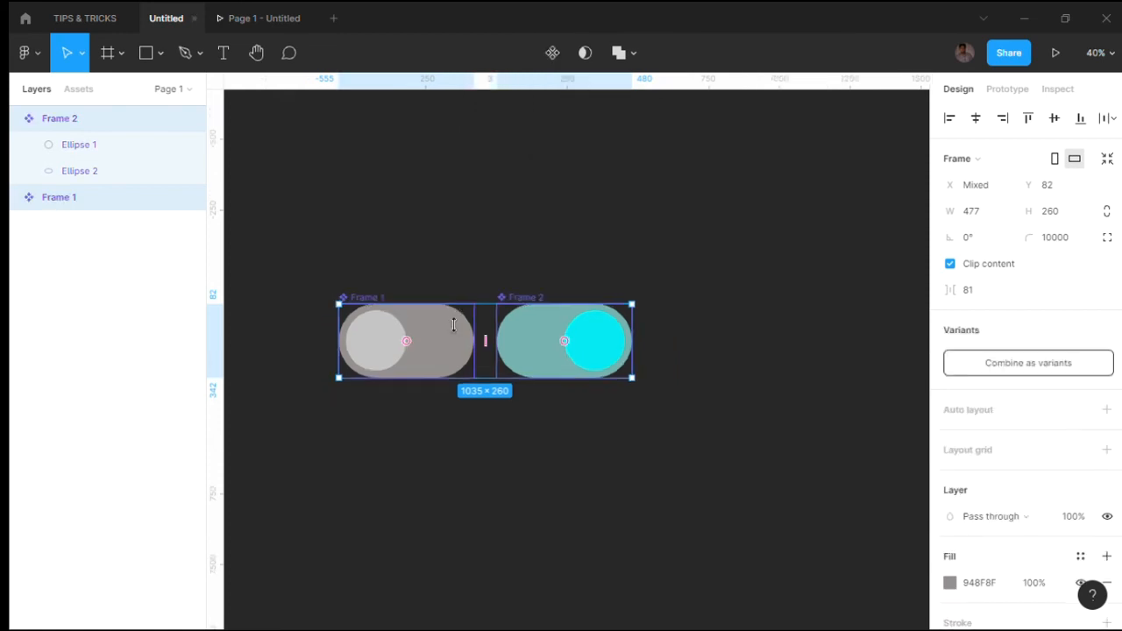
{"action": "left_click", "coordinate": [467, 286]}
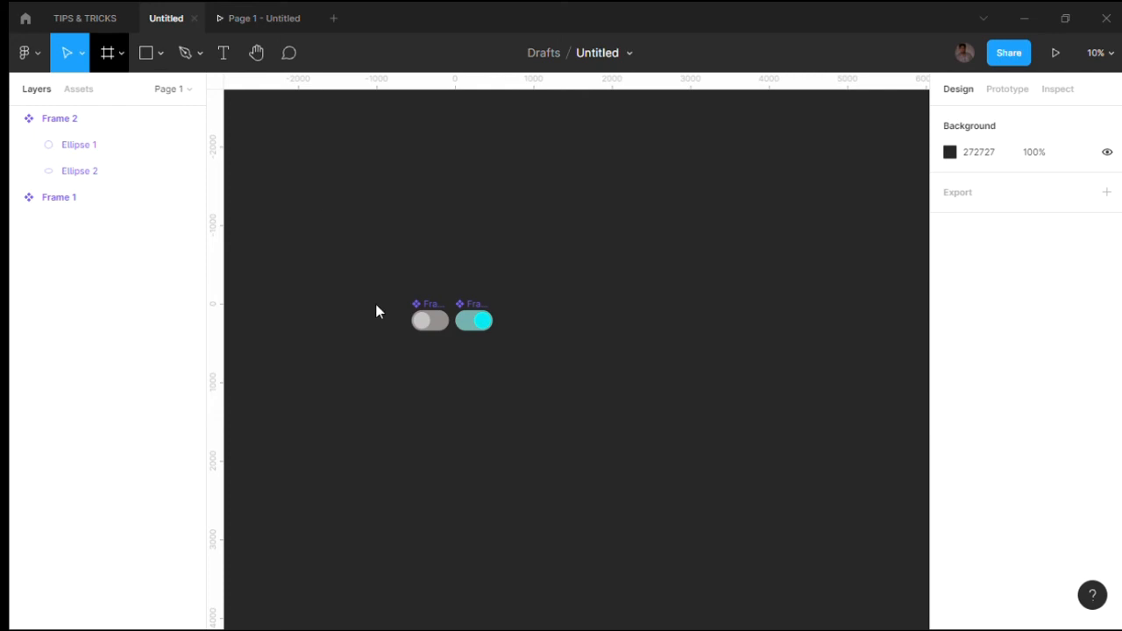
{"action": "key", "text": "f"}
{"action": "left_click_drag", "start_coordinate": [352, 380], "coordinate": [719, 579]}
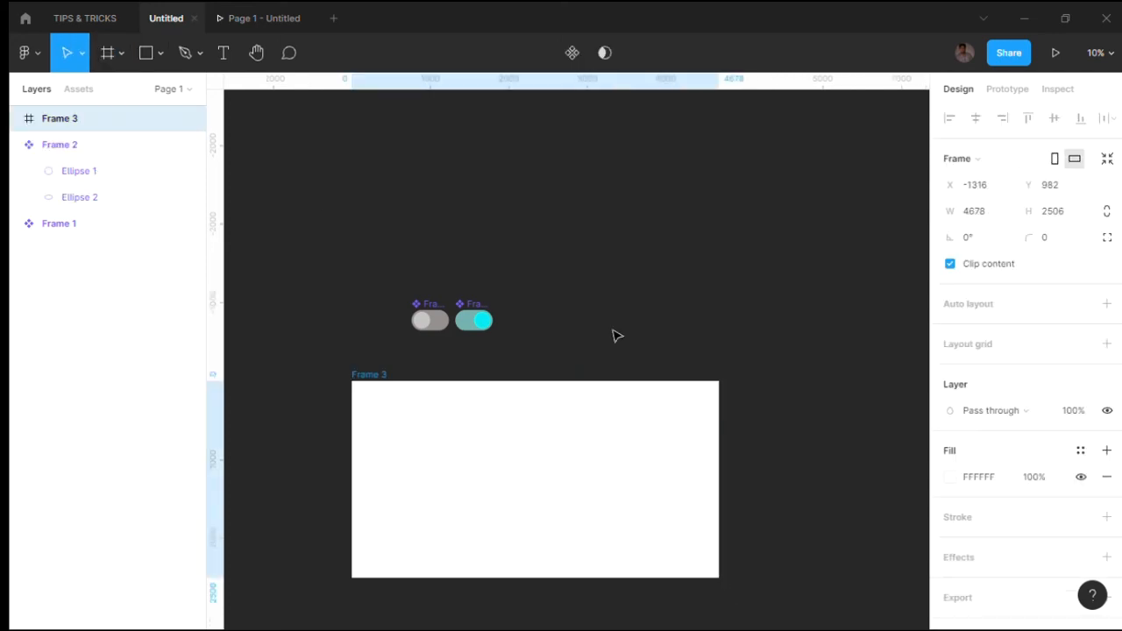
{"action": "key", "text": "Escape"}
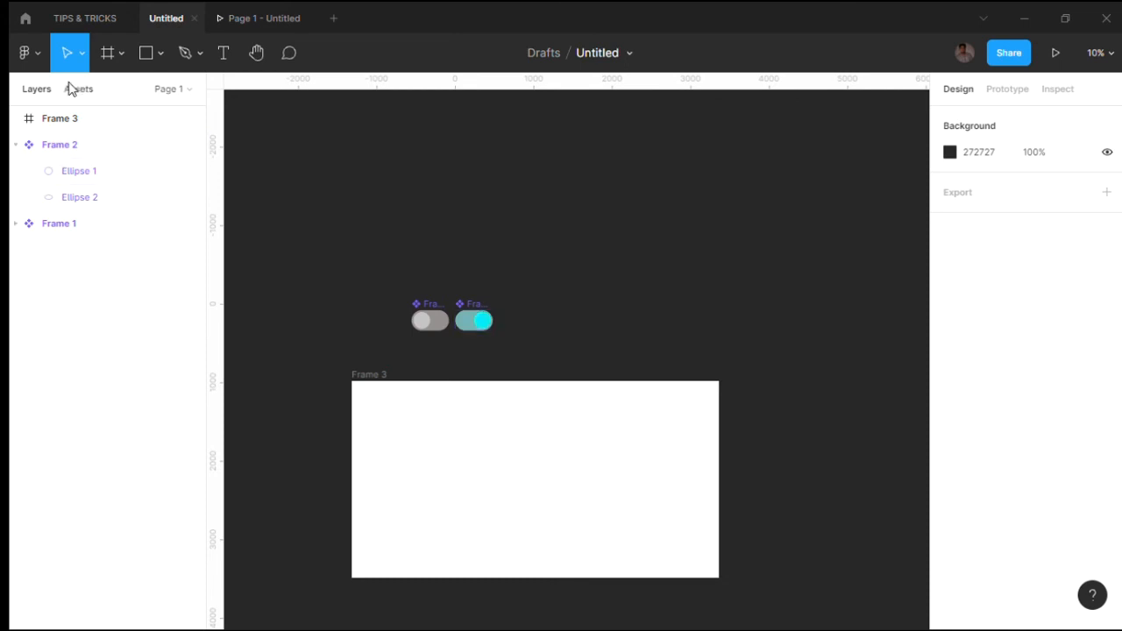
Step: Place an instance of the grey toggle component in the new white frame and centre it horizontally and vertically
{"action": "left_click", "coordinate": [16, 146]}
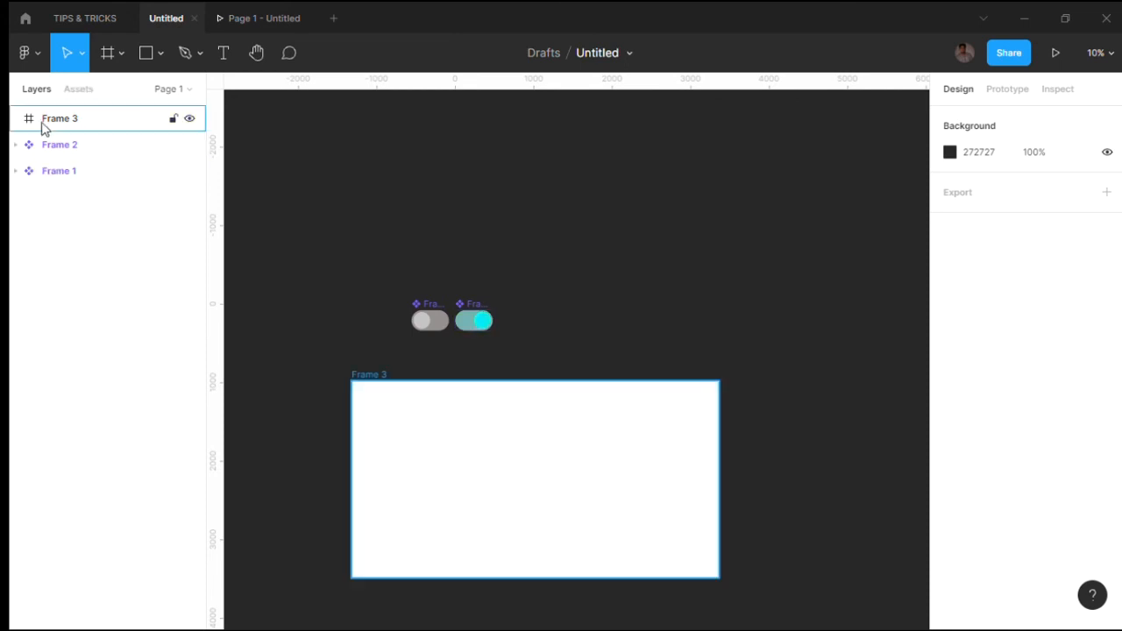
{"action": "left_click", "coordinate": [76, 91]}
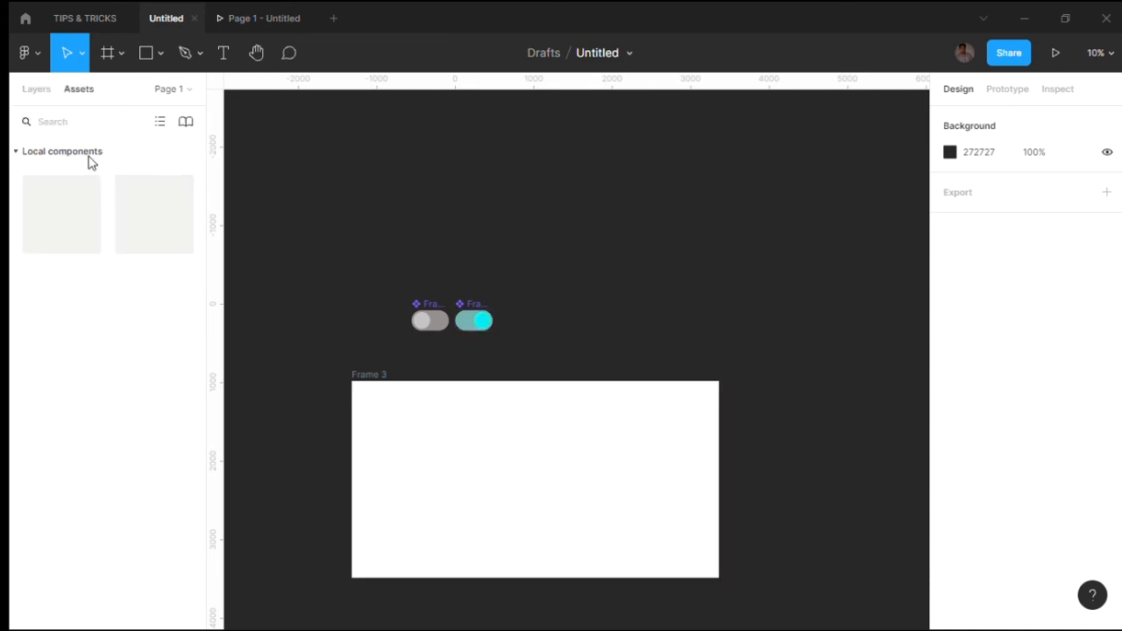
{"action": "left_click_drag", "start_coordinate": [70, 228], "coordinate": [543, 511]}
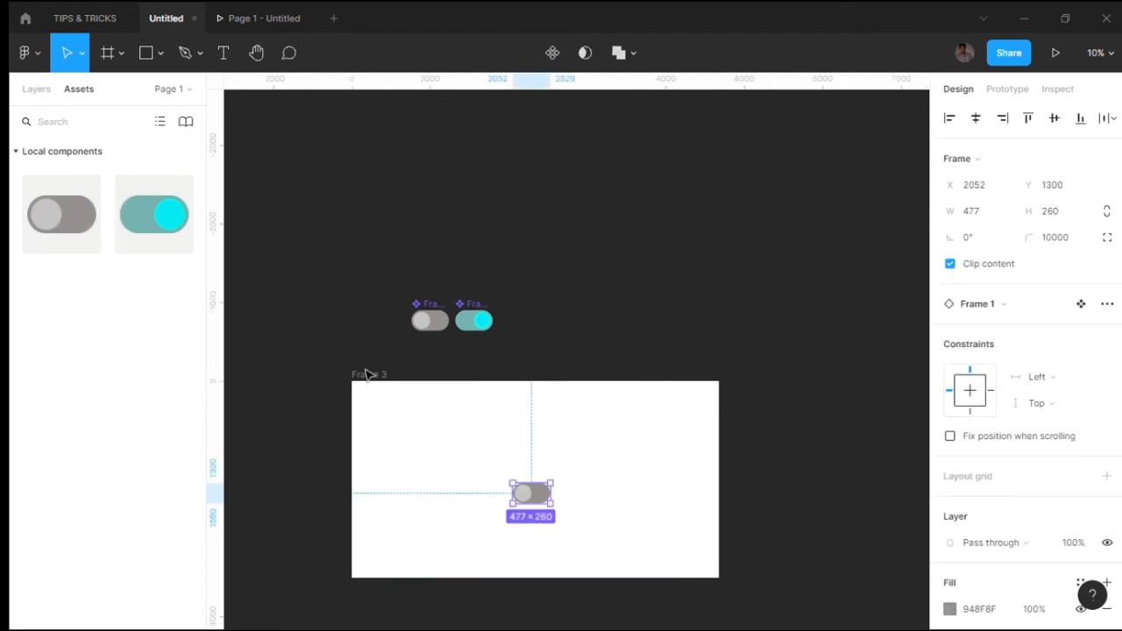
{"action": "left_click", "coordinate": [978, 122]}
{"action": "left_click", "coordinate": [1054, 121]}
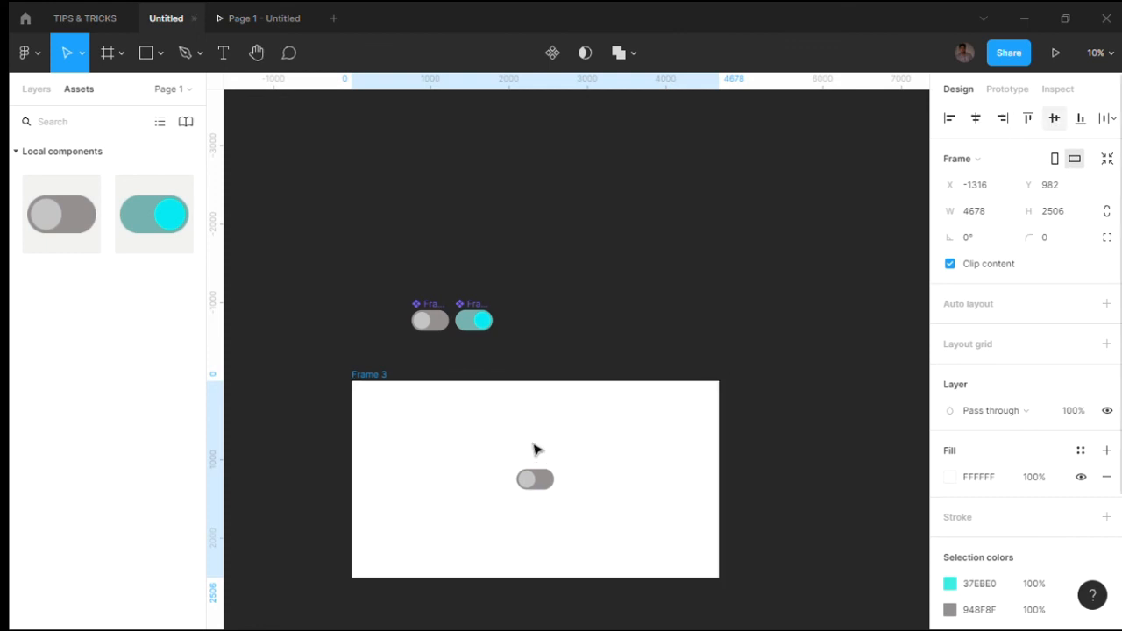
{"action": "left_click", "coordinate": [685, 301]}
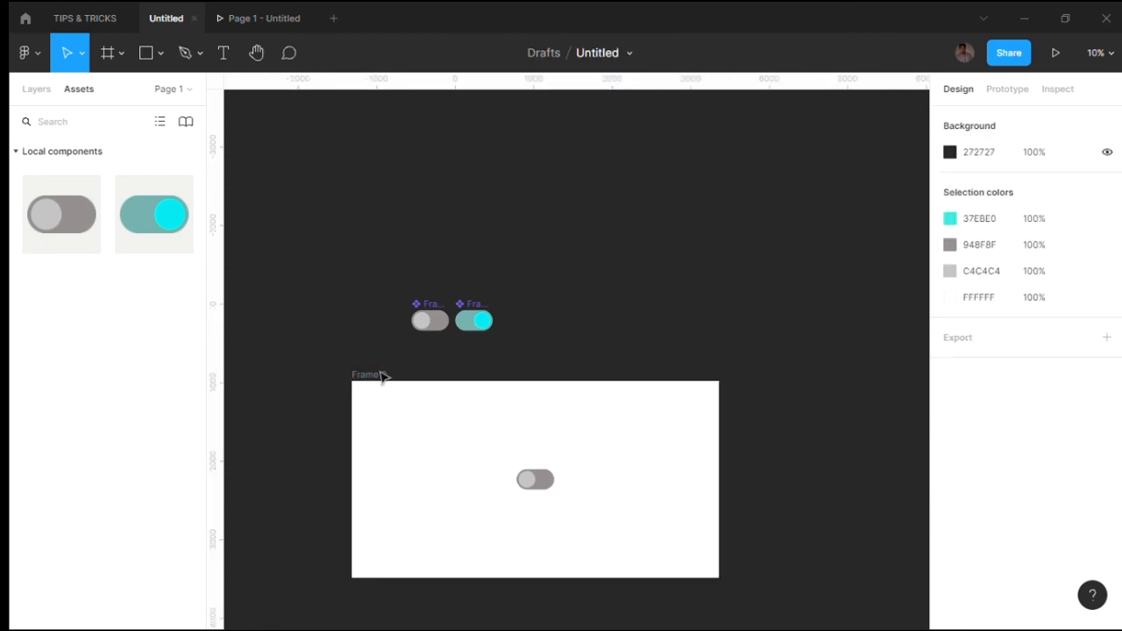
{"action": "left_click", "coordinate": [370, 379]}
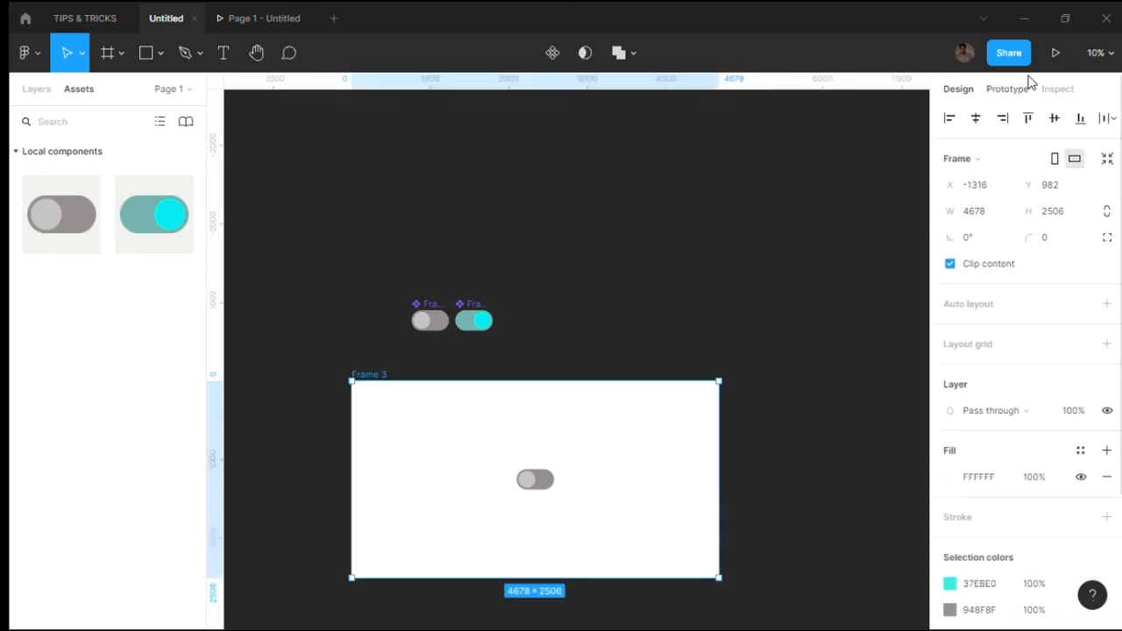
{"action": "left_click", "coordinate": [482, 288]}
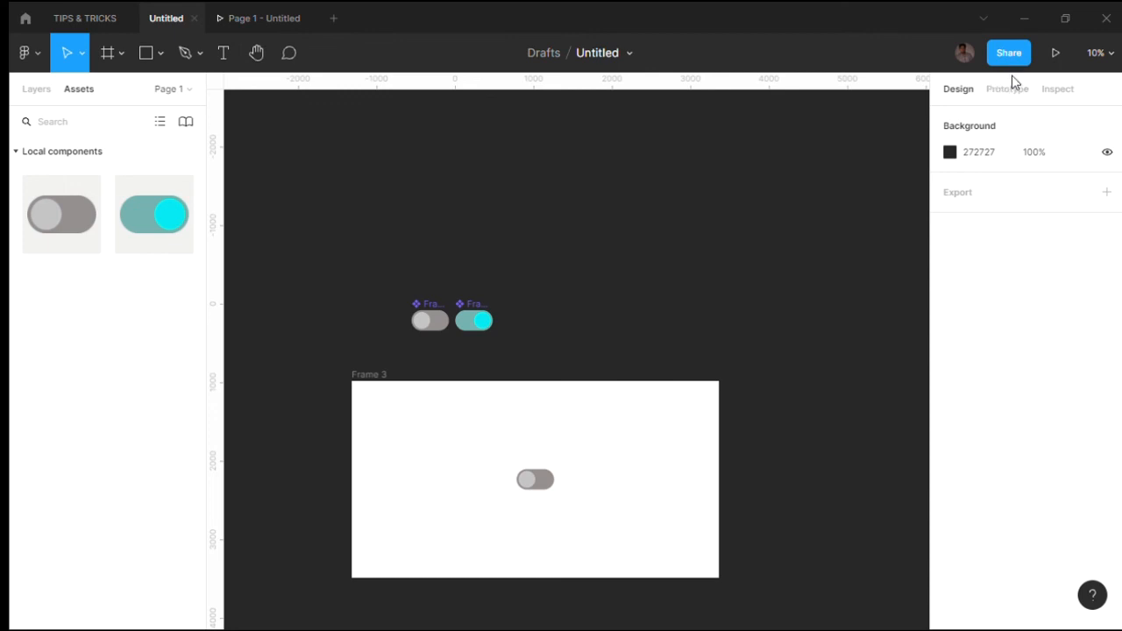
Step: Link the grey toggle component to the turquoise one with an On click, Navigate to interaction using Smart animate
{"action": "key", "text": "shift+e"}
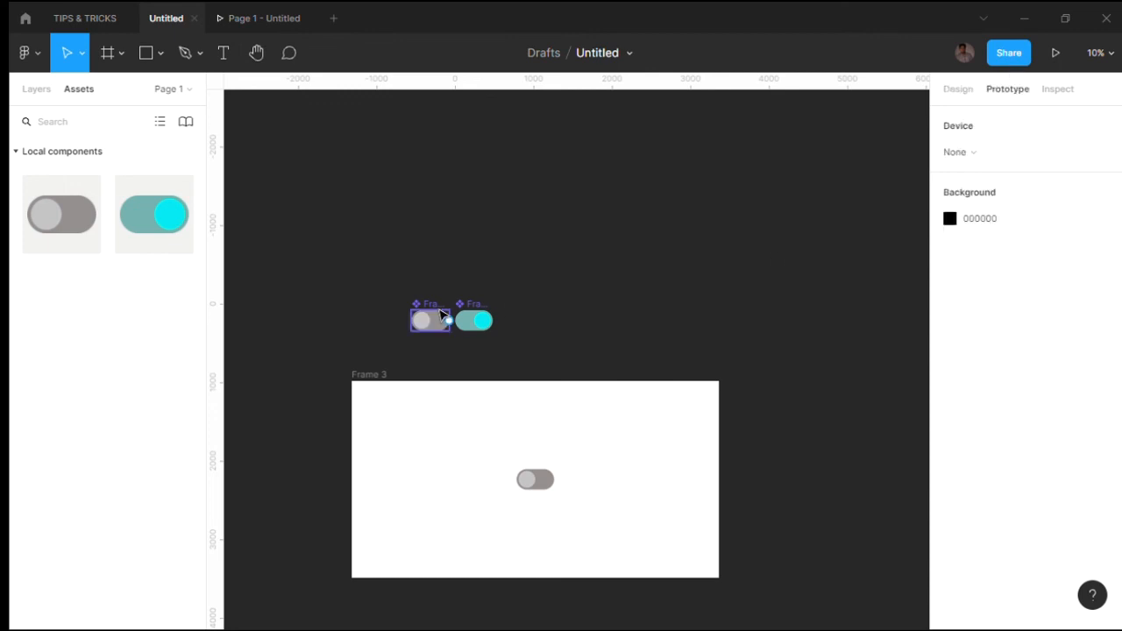
{"action": "left_click", "coordinate": [443, 317]}
{"action": "left_click_drag", "start_coordinate": [449, 321], "coordinate": [478, 320]}
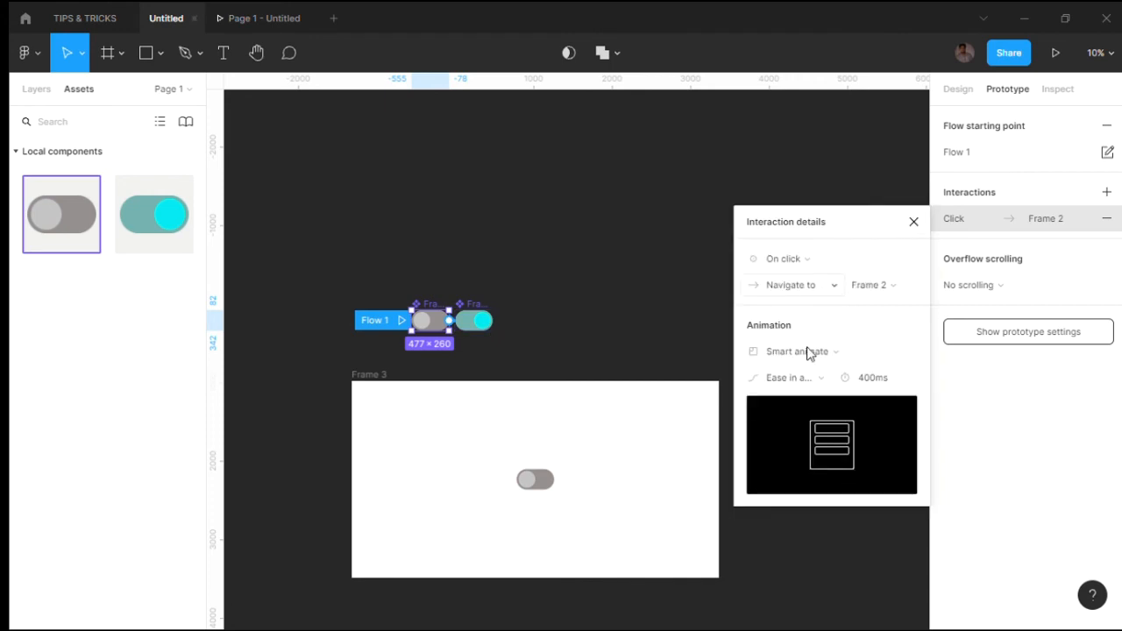
{"action": "left_click", "coordinate": [807, 351]}
{"action": "left_click", "coordinate": [802, 355]}
{"action": "left_click", "coordinate": [794, 378]}
{"action": "left_click", "coordinate": [801, 379]}
Step: Add a prototype connection from the turquoise toggle component back to the grey one
{"action": "left_click", "coordinate": [484, 327]}
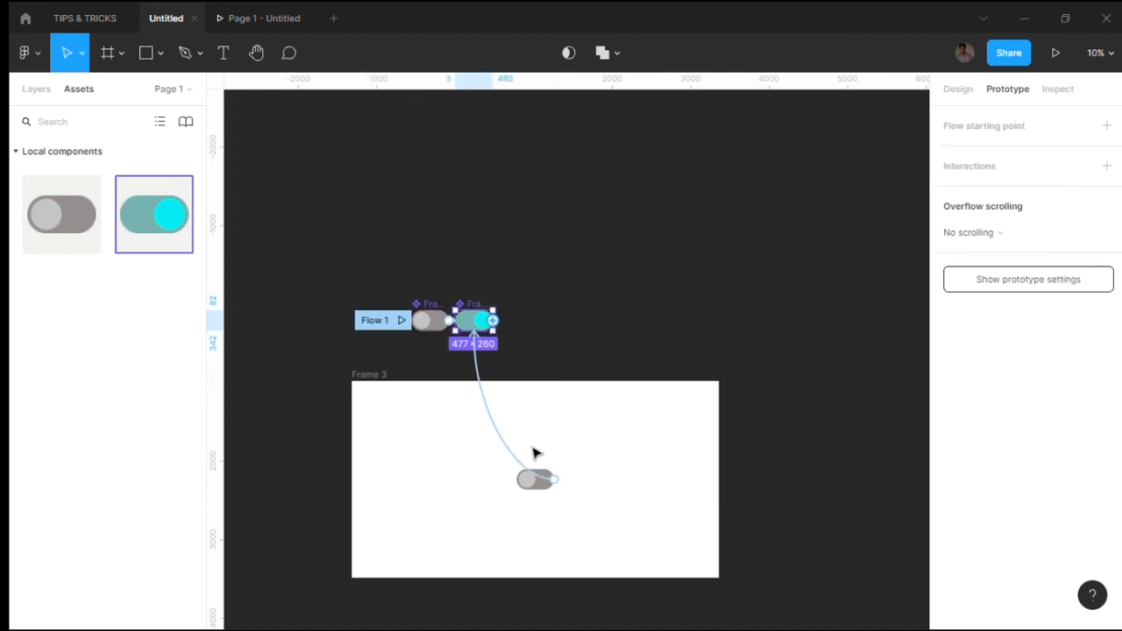
{"action": "left_click_drag", "start_coordinate": [493, 321], "coordinate": [430, 325]}
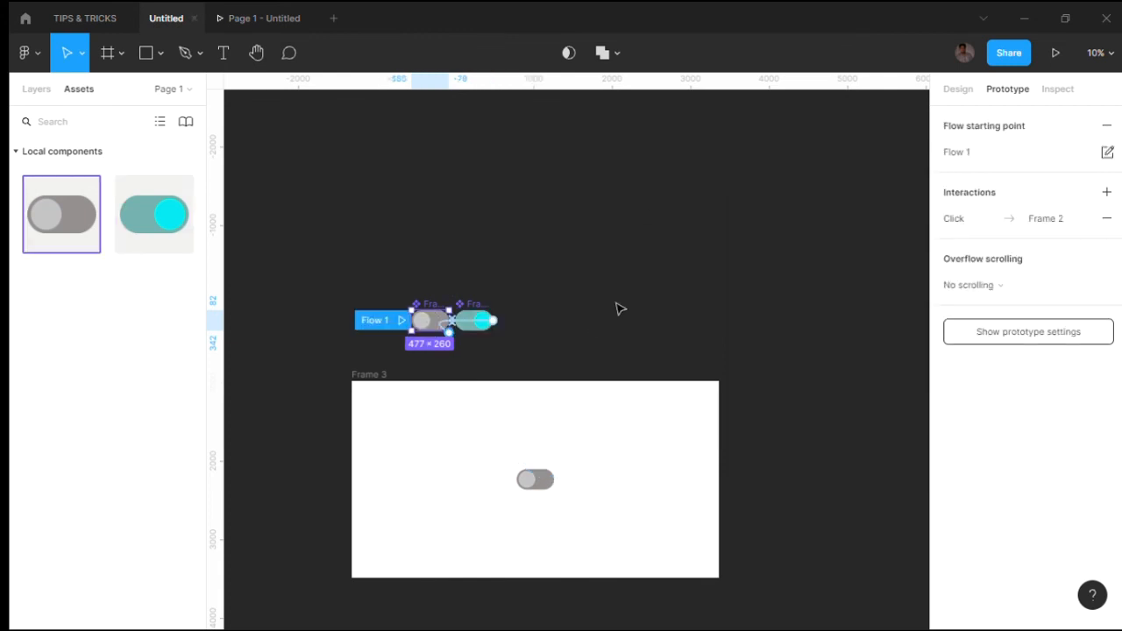
{"action": "left_click", "coordinate": [665, 300]}
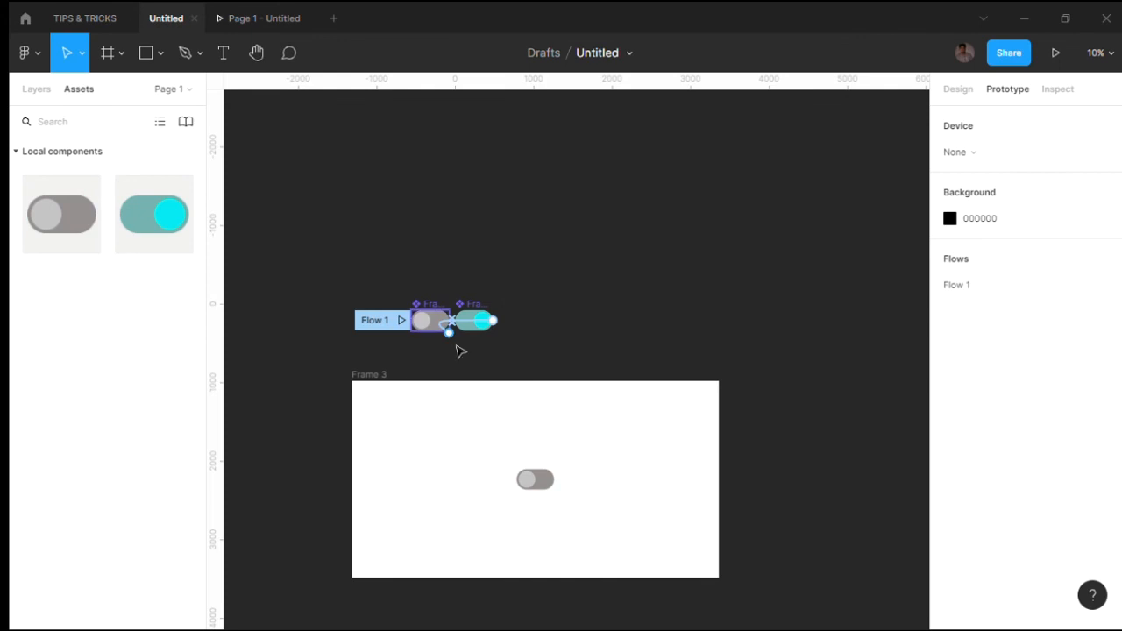
Step: Select the large white frame and present it as a prototype
{"action": "left_click", "coordinate": [420, 381]}
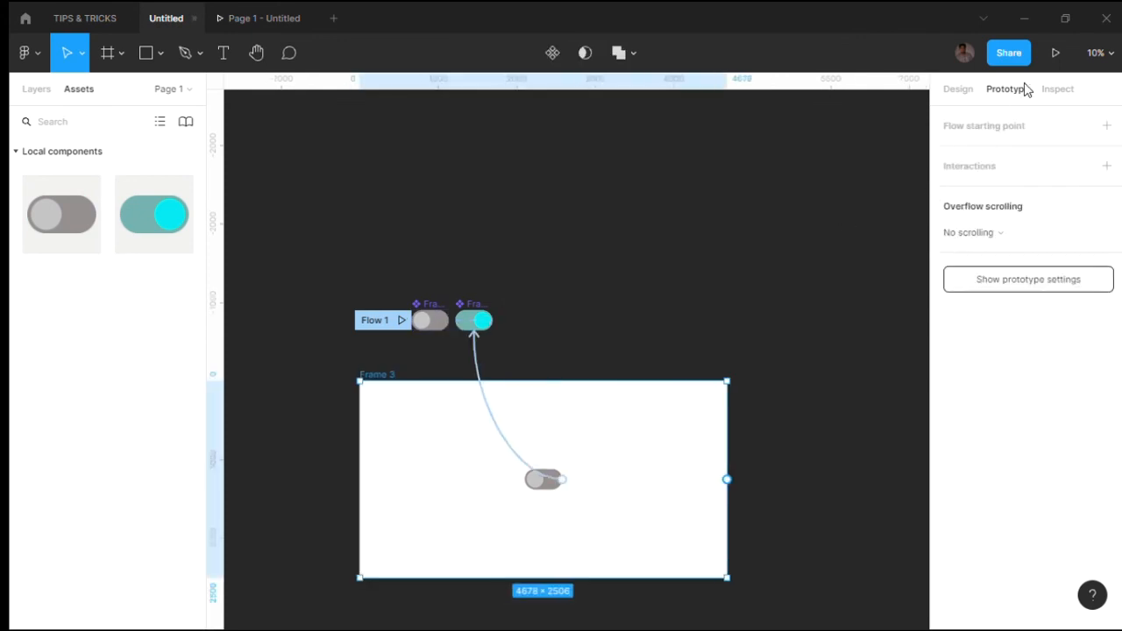
{"action": "left_click", "coordinate": [1055, 52]}
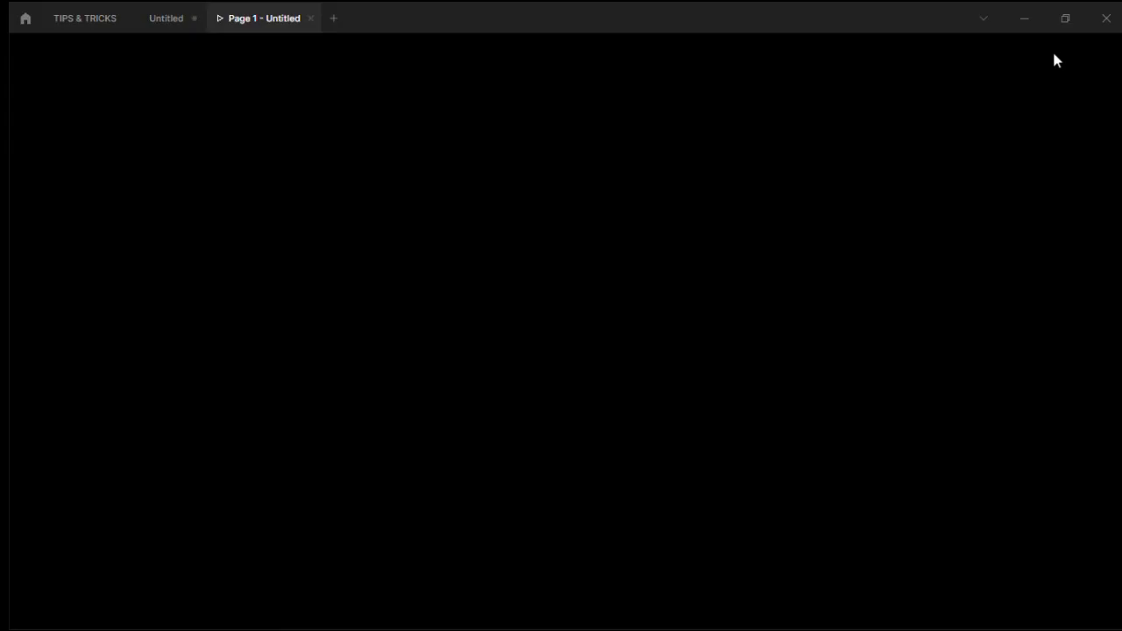